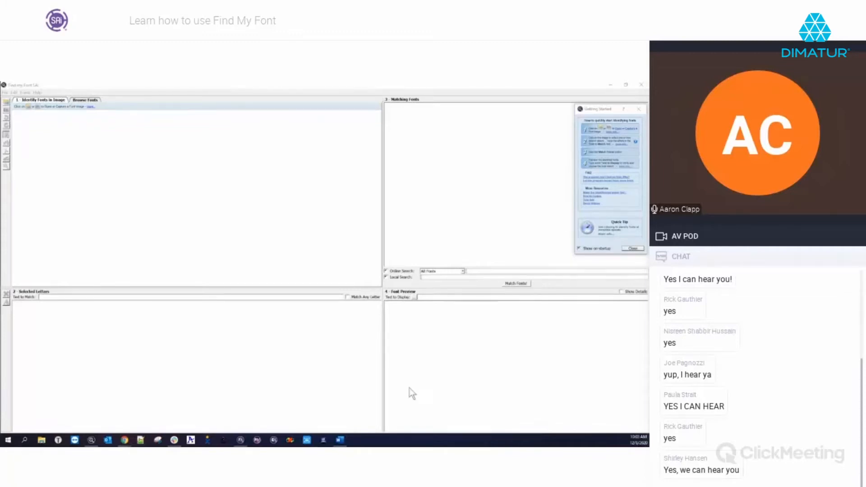
# Switch to Flexi to view its Cloud window and return to Find my Font.
pyautogui.click(241, 441)
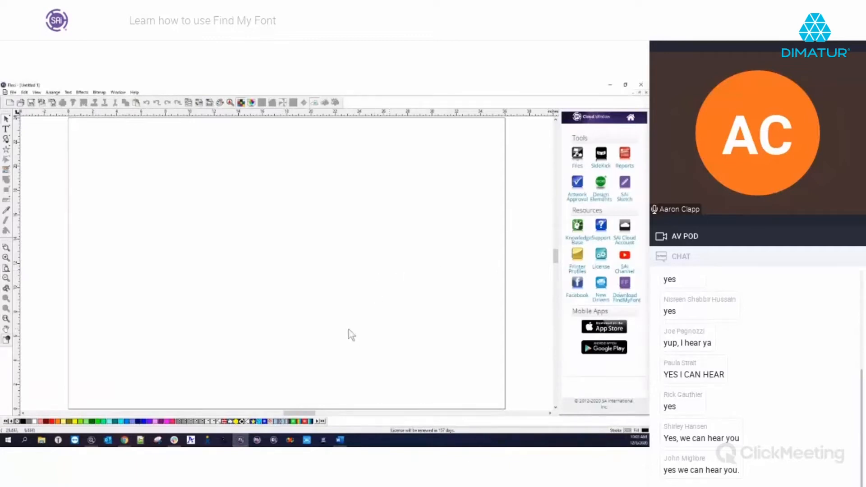
pyautogui.moveTo(90, 440)
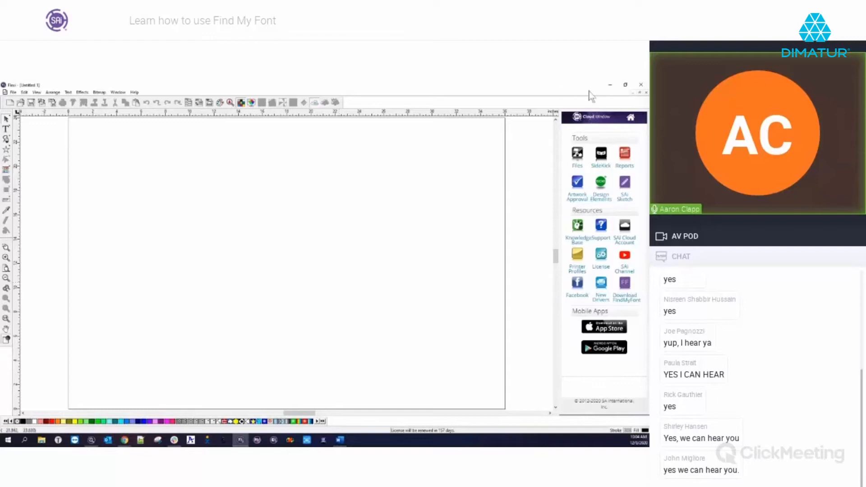
pyautogui.click(611, 85)
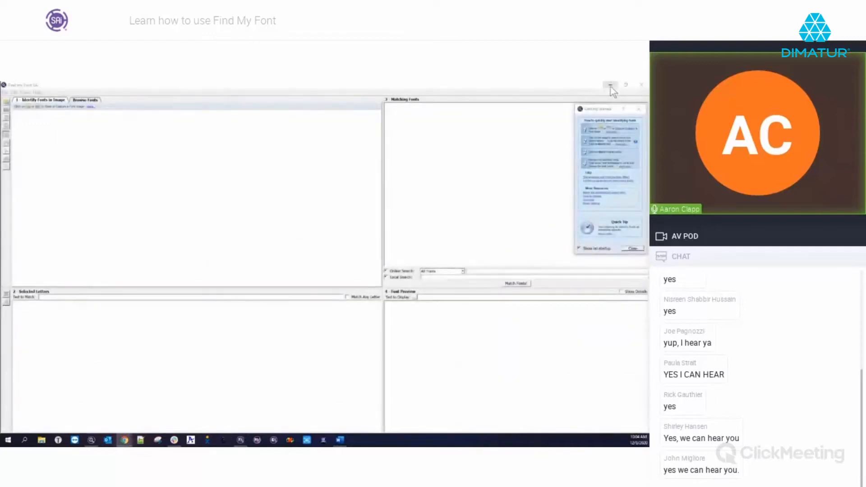
# Close the Getting Started window.
pyautogui.moveTo(605, 109); pyautogui.dragTo(422, 113)
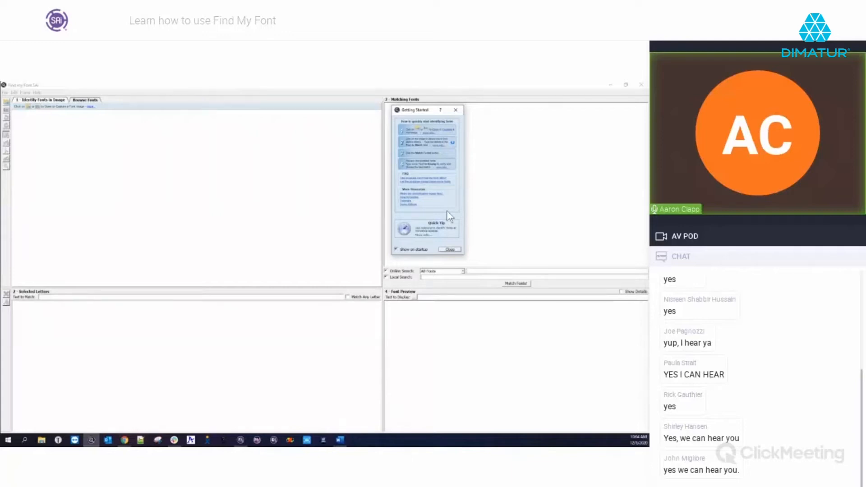
pyautogui.click(451, 249)
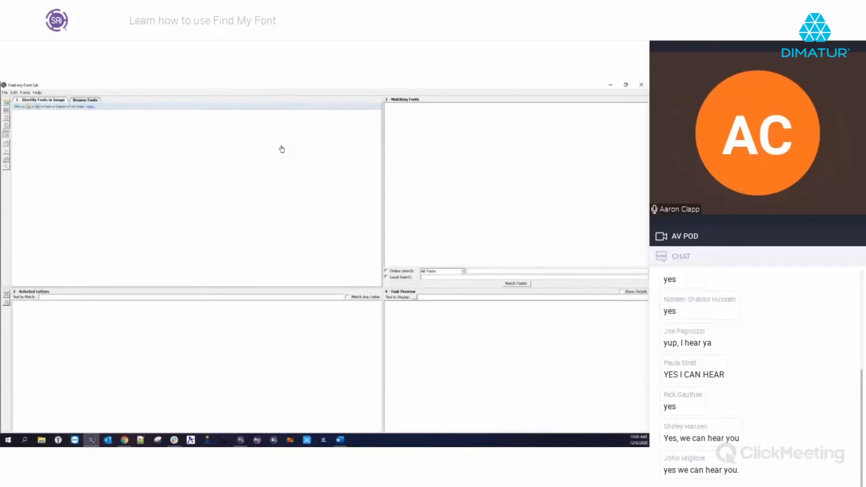
# Open the sample image FMF_Test 6.jpg from the test images supplied with the program.
pyautogui.click(7, 103)
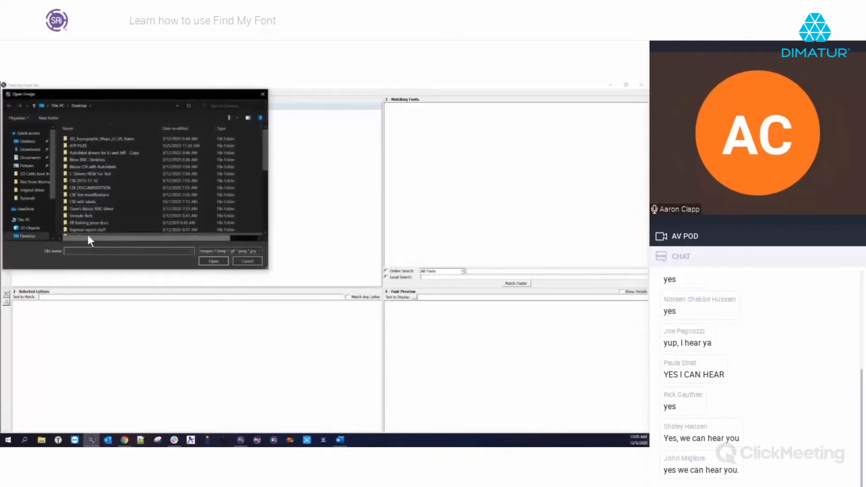
pyautogui.click(262, 94)
pyautogui.click(4, 93)
pyautogui.click(13, 107)
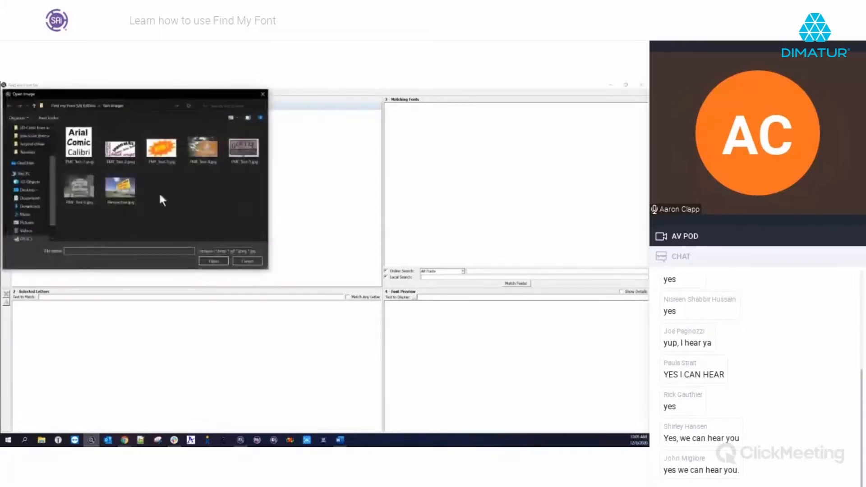
pyautogui.click(76, 189)
pyautogui.click(213, 261)
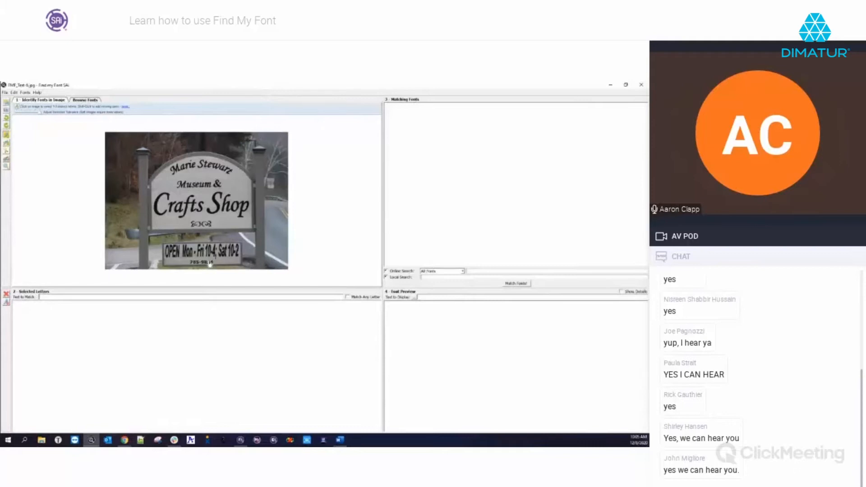
# Examine the lettering on the Crafts Shop sign at different magnifications.
pyautogui.scroll(5, 189, 199)
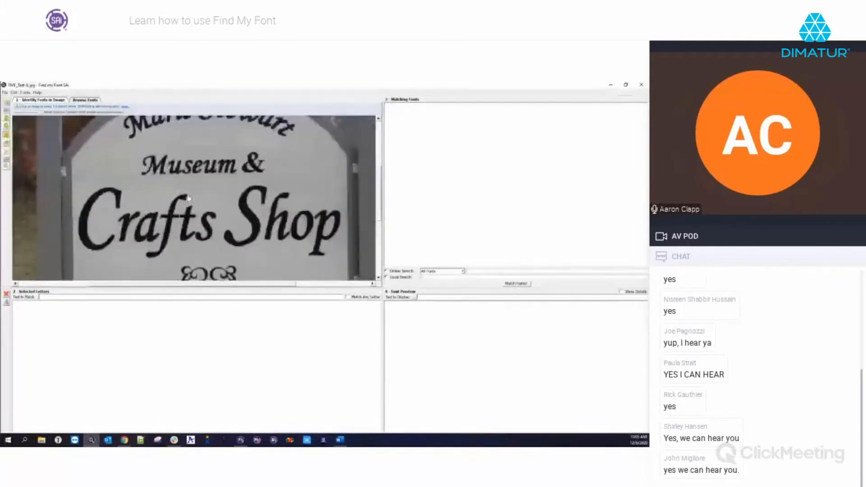
pyautogui.scroll(-3, 198, 198)
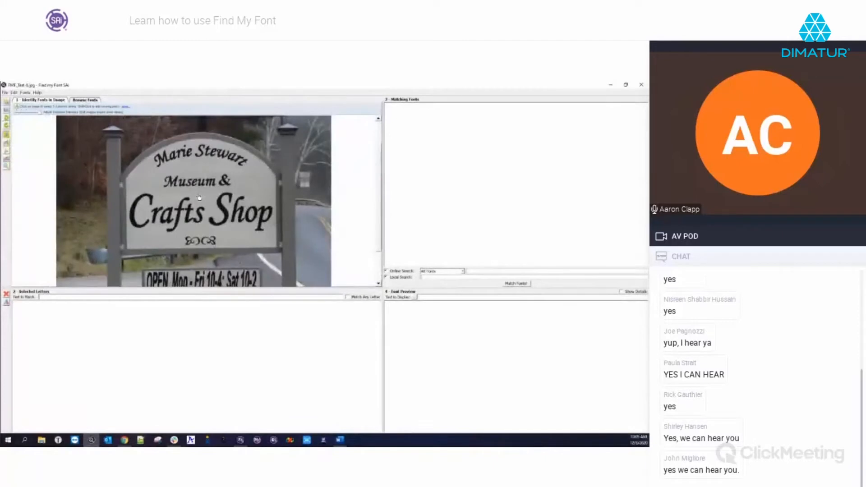
pyautogui.scroll(-2, 198, 197)
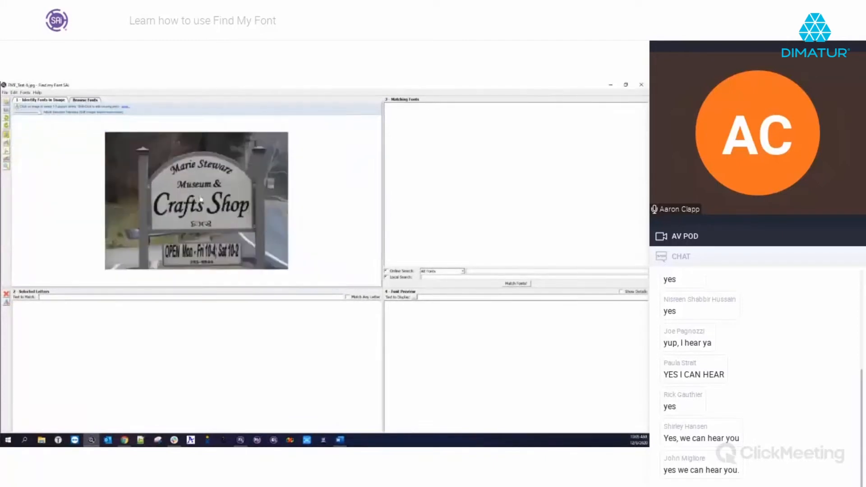
pyautogui.scroll(1, 172, 216)
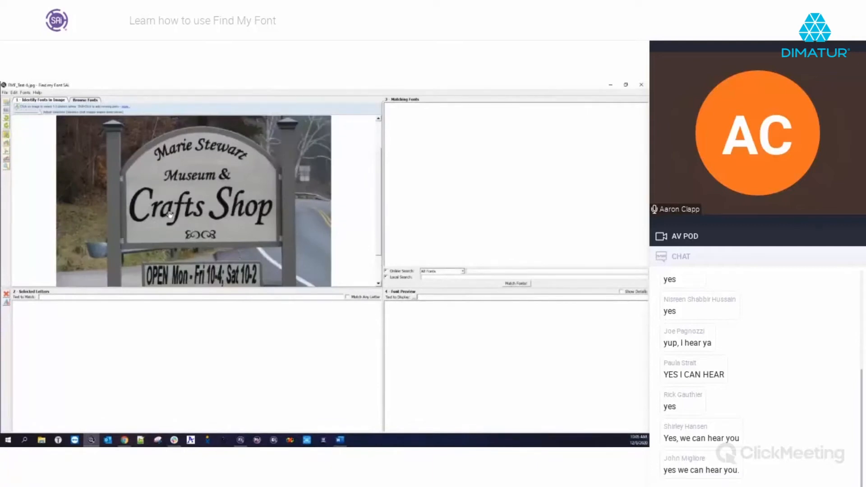
pyautogui.scroll(3, 170, 216)
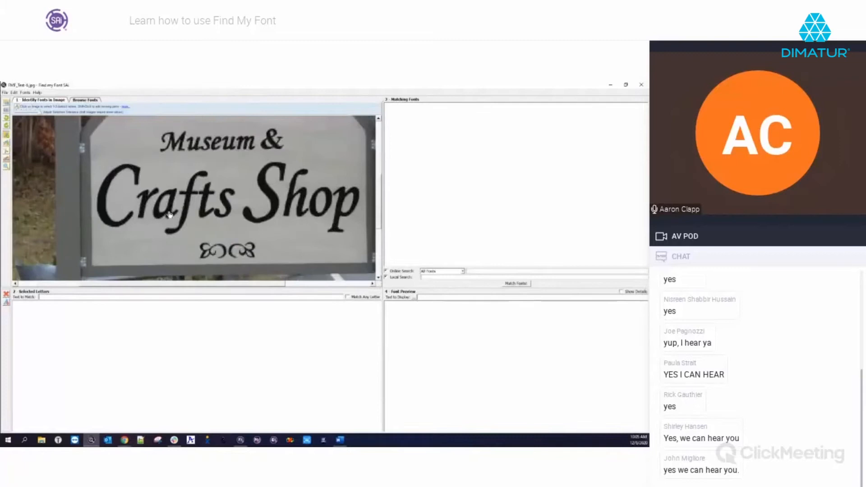
pyautogui.scroll(-4, 170, 215)
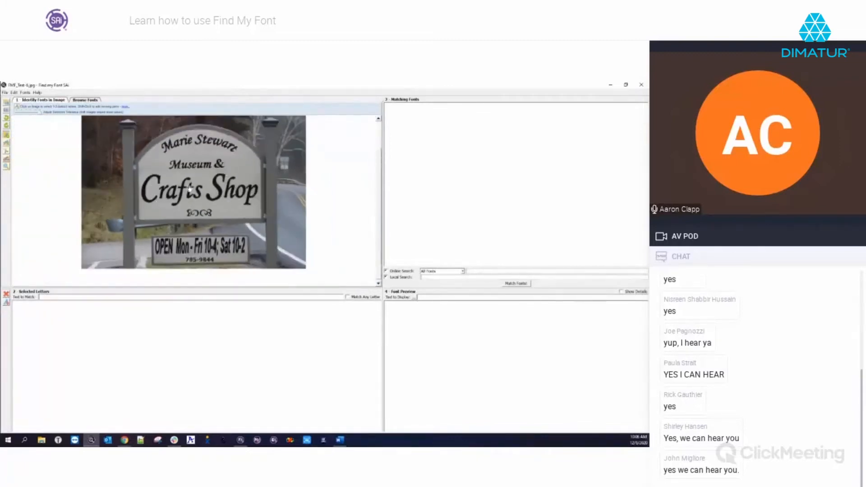
pyautogui.scroll(-1, 191, 189)
pyautogui.scroll(2, 200, 195)
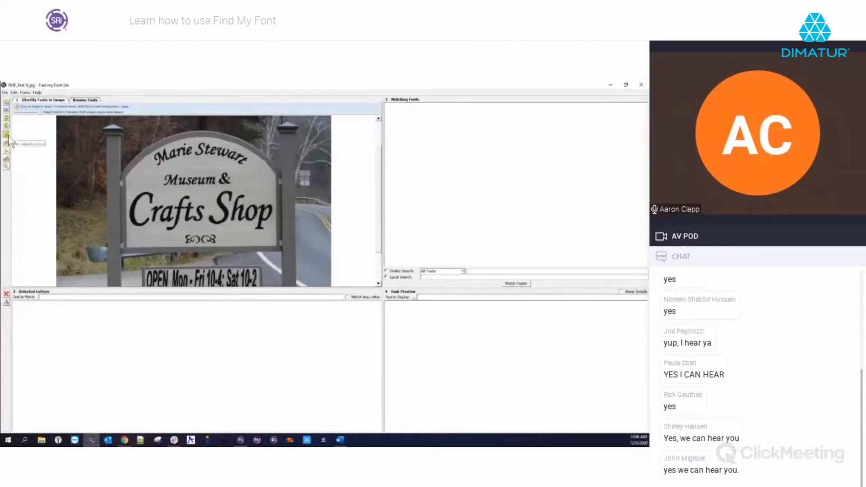
# Select the letters C, r, a and S of "Crafts Shop" for matching, discarding the joined "fts" selection.
pyautogui.click(133, 219)
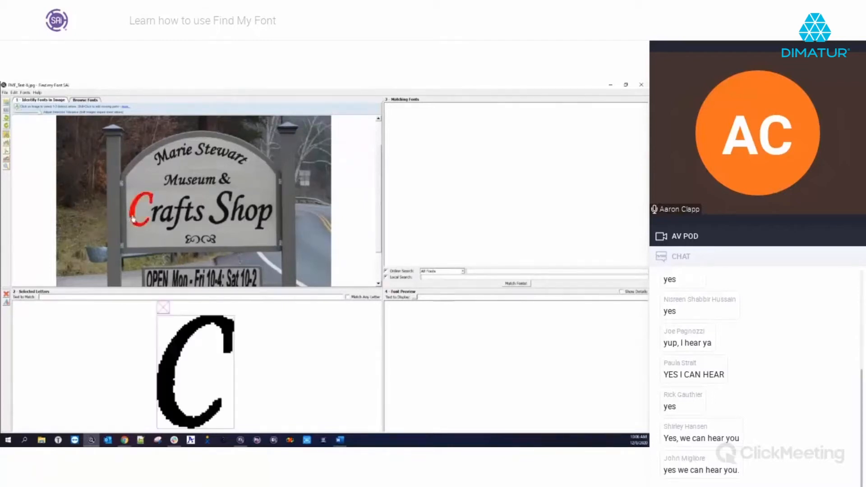
pyautogui.click(155, 214)
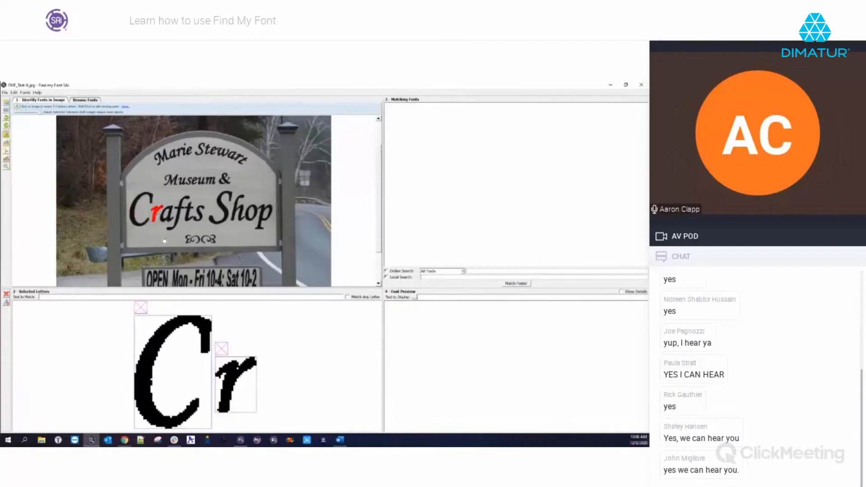
pyautogui.click(188, 221)
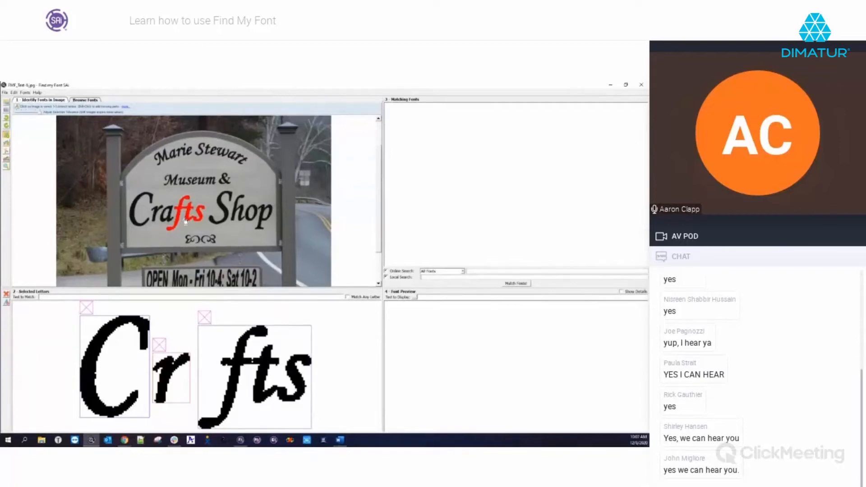
pyautogui.click(204, 319)
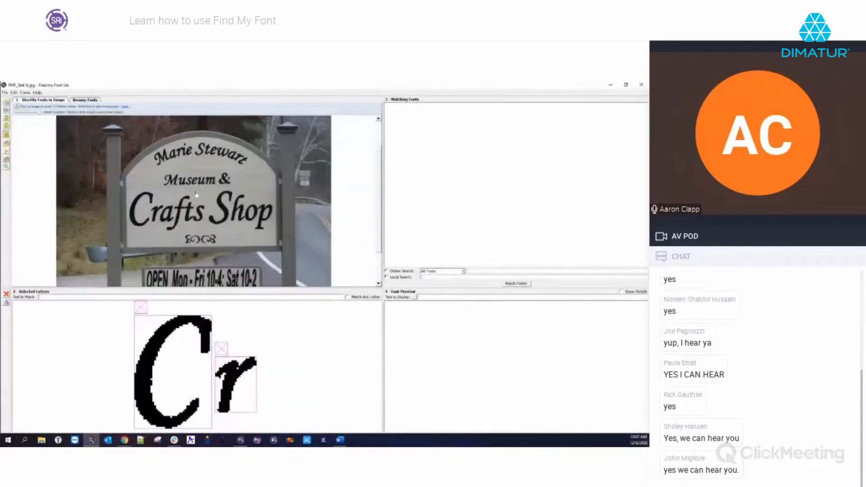
pyautogui.click(169, 212)
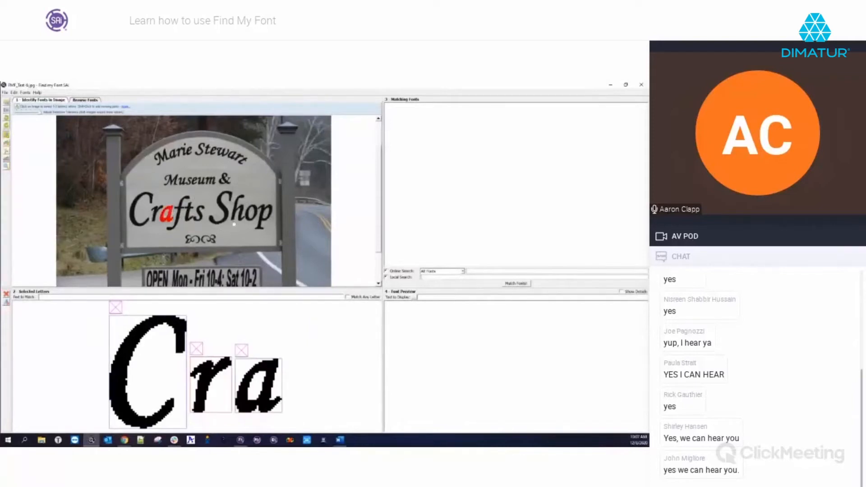
pyautogui.click(227, 214)
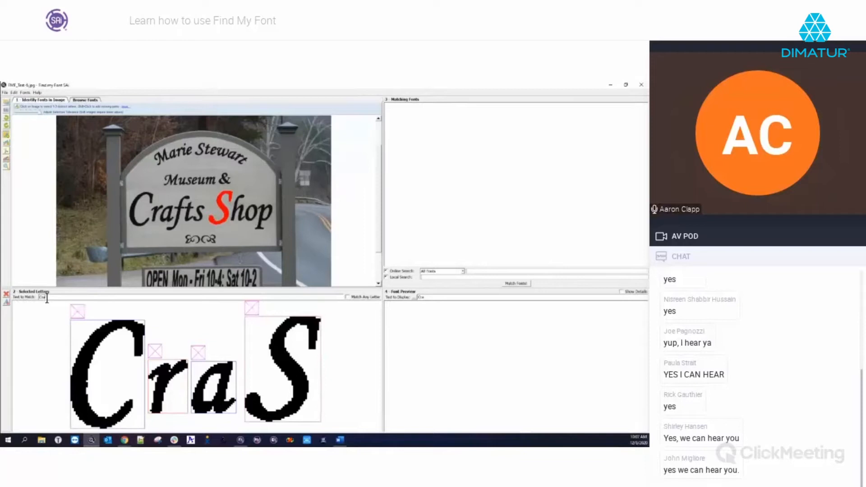
# Complete the text to match as "CraS" and run the font match.
pyautogui.write('S')
pyautogui.click(516, 284)
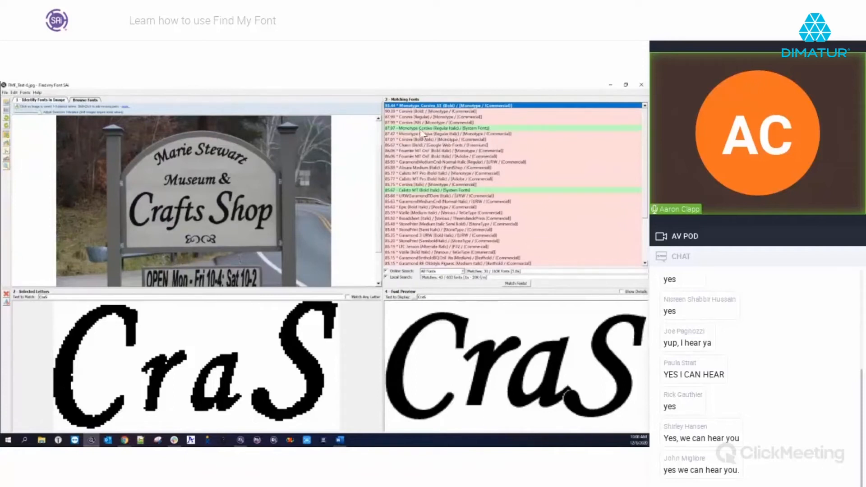
# Preview the Monotype Corsiva (Regular Italic) system font and open the web page of the Monotype_Corsiva_SE (Bold) match.
pyautogui.click(447, 129)
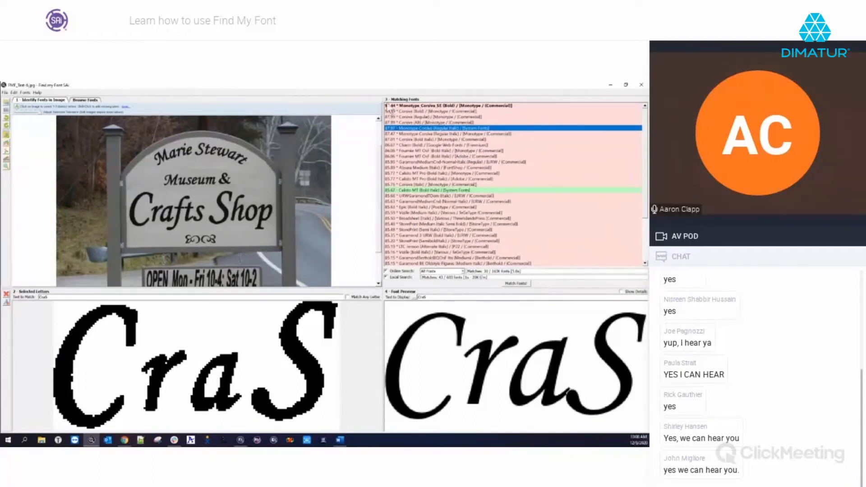
pyautogui.click(418, 107)
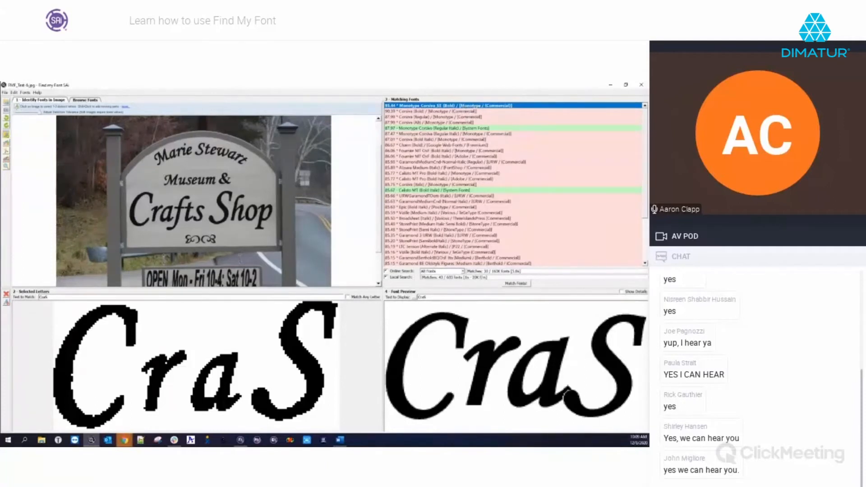
pyautogui.moveTo(1, 155); pyautogui.dragTo(392, 82)
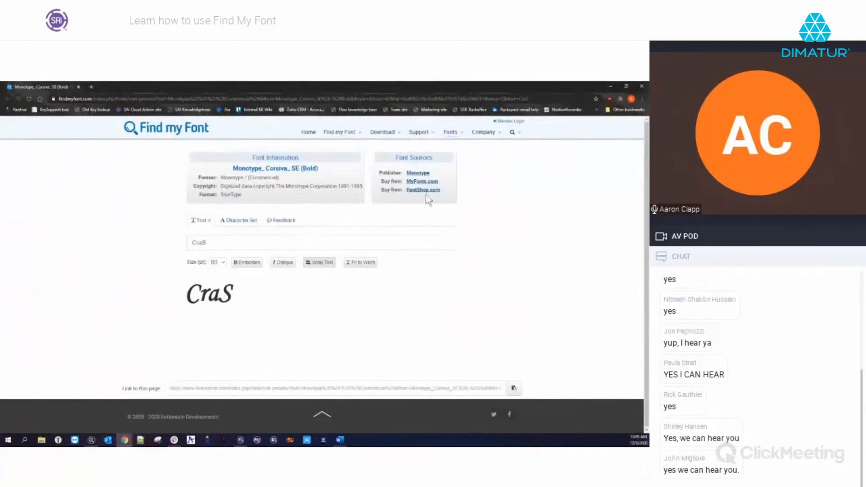
# Preview the web page's font with the text "This is a demo of Find my Font" and close the page.
pyautogui.click(212, 242)
pyautogui.doubleClick(212, 242)
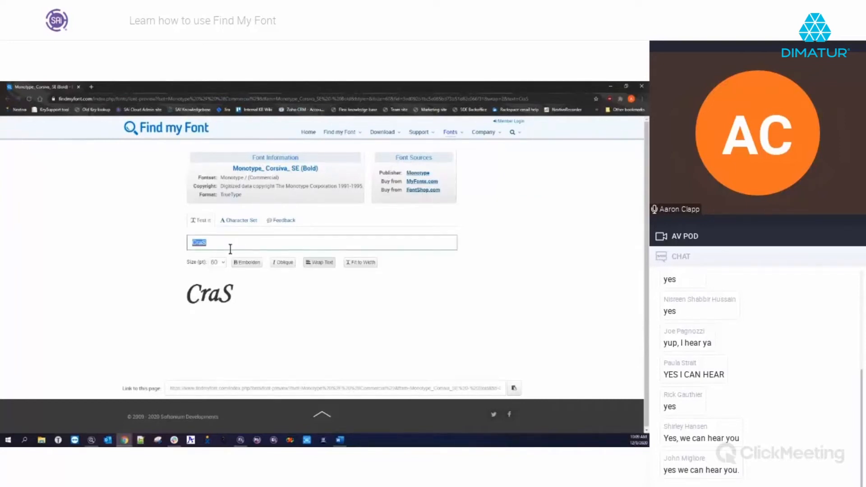
pyautogui.write('This is a dec')
pyautogui.write('or')
pyautogui.write(' of')
pyautogui.write(' F')
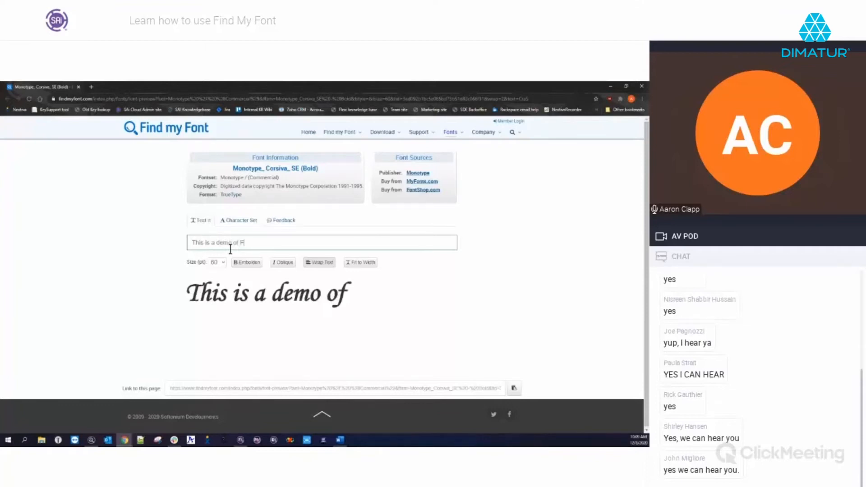
pyautogui.write('ind my Font')
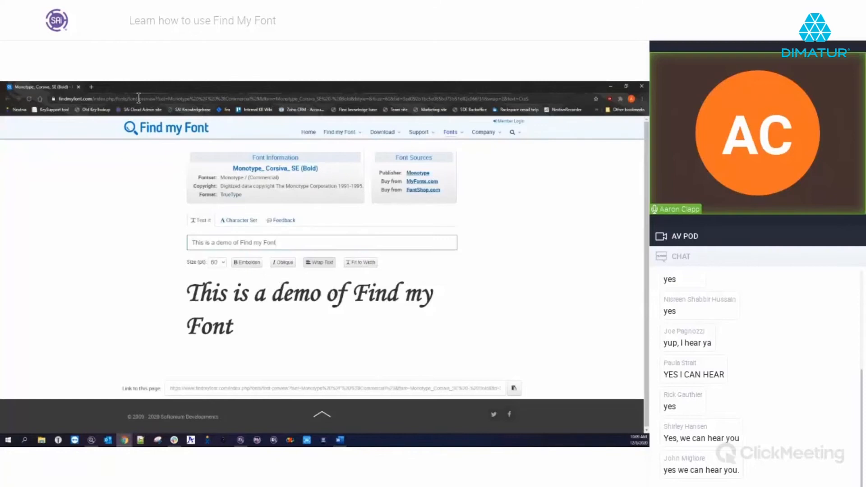
pyautogui.click(78, 87)
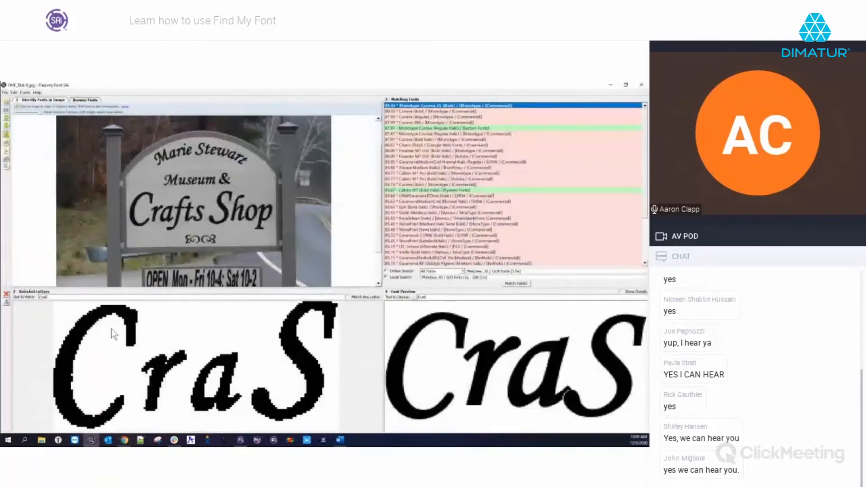
# Clear all selected letters and select the C and a of "Crafts" on the sign.
pyautogui.click(6, 295)
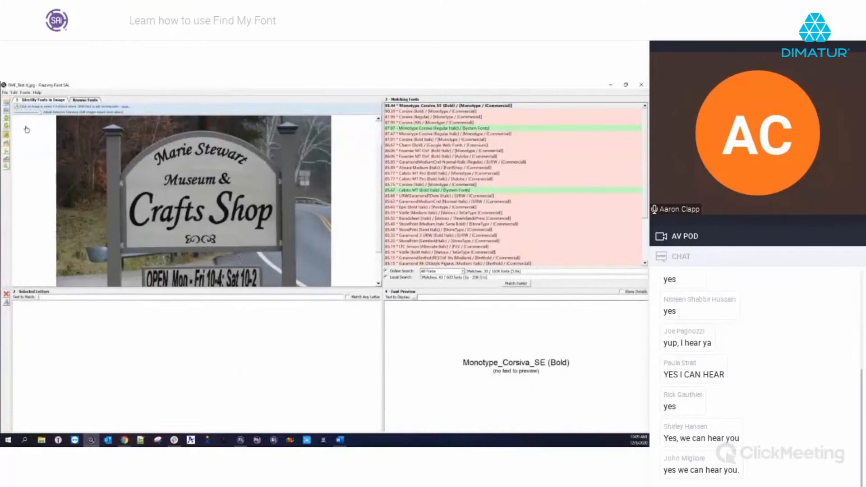
pyautogui.click(134, 210)
pyautogui.click(171, 212)
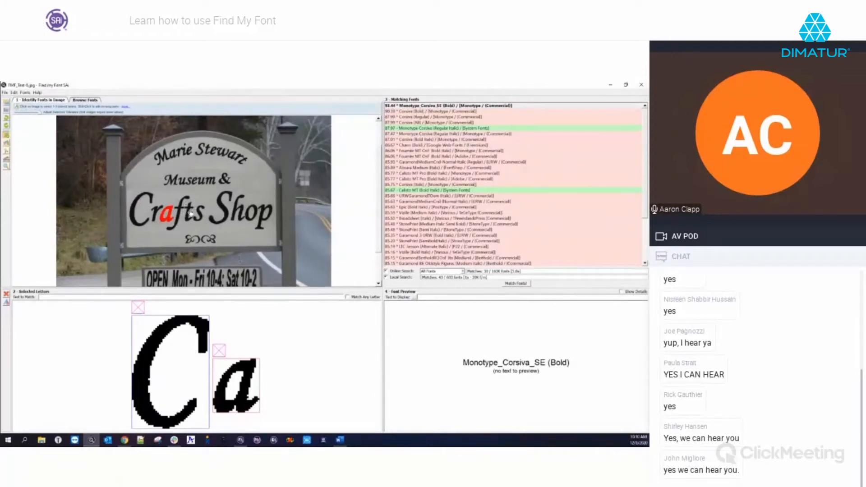
pyautogui.scroll(4, 193, 212)
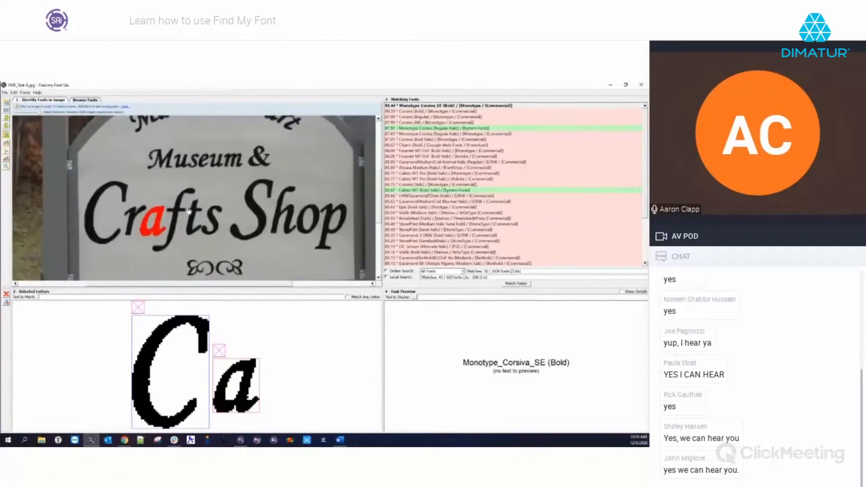
pyautogui.click(6, 155)
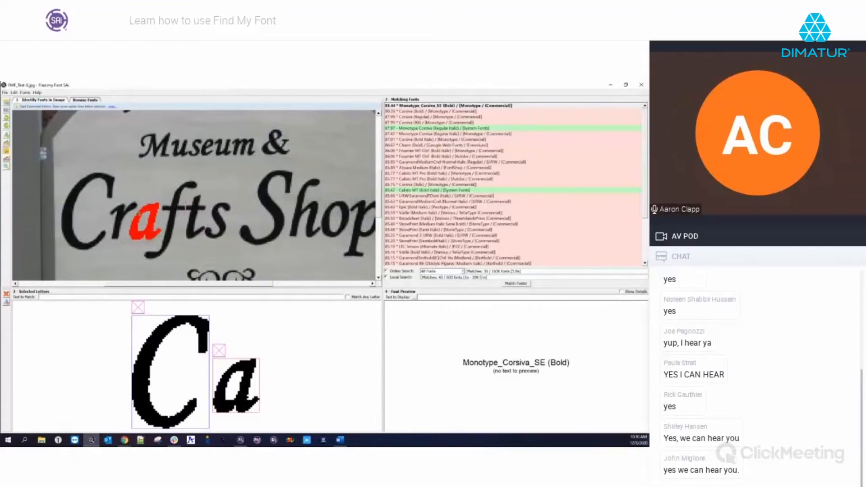
pyautogui.scroll(-5, 138, 214)
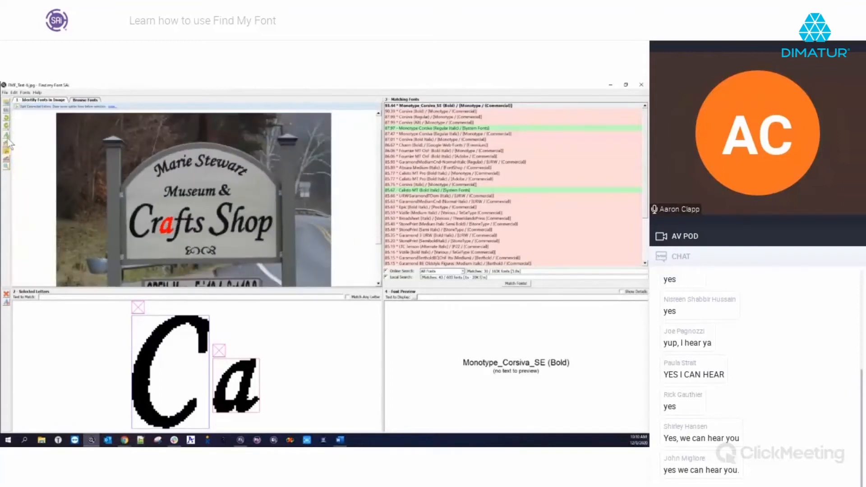
pyautogui.click(7, 136)
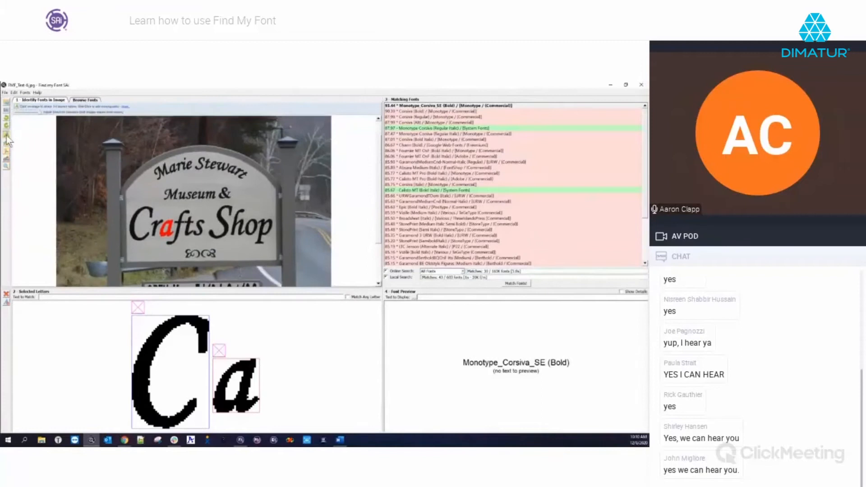
# Select the f, t and s of "Crafts" and the first word of the sign's arched line, and clear all selected letters.
pyautogui.click(180, 227)
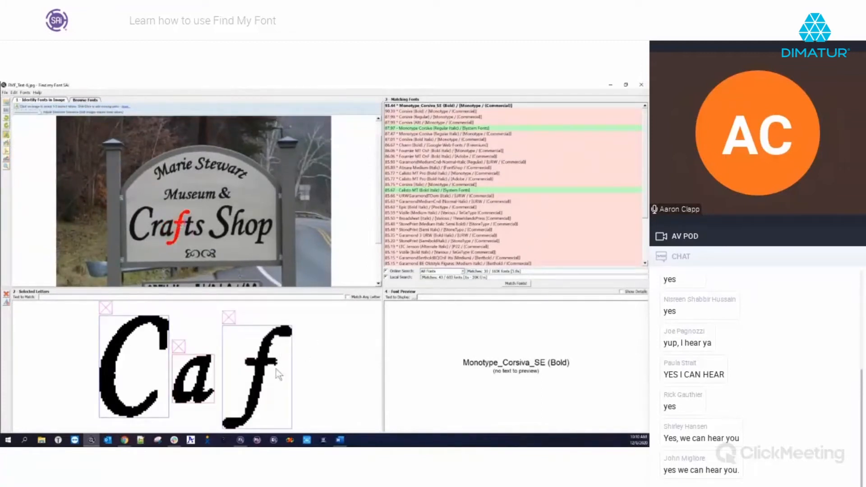
pyautogui.click(187, 236)
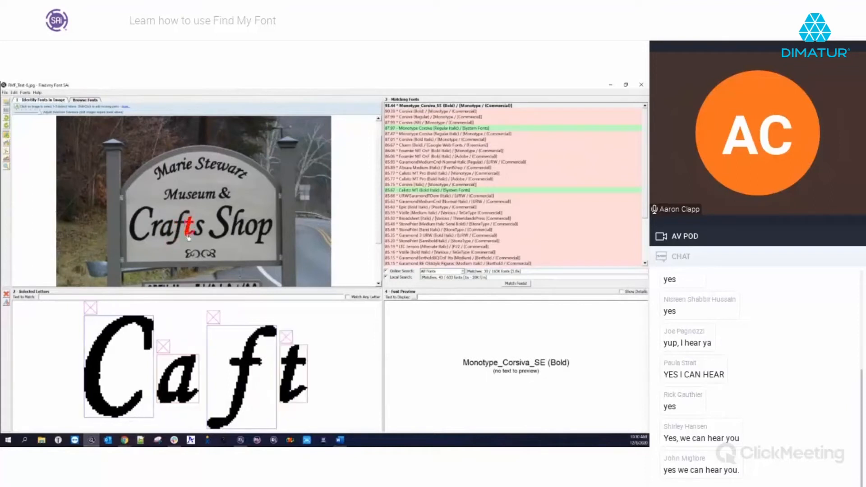
pyautogui.click(200, 230)
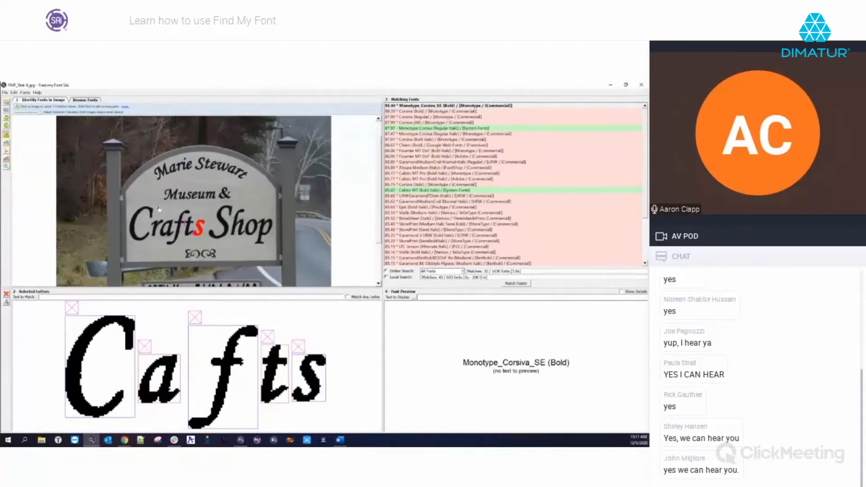
pyautogui.click(161, 172)
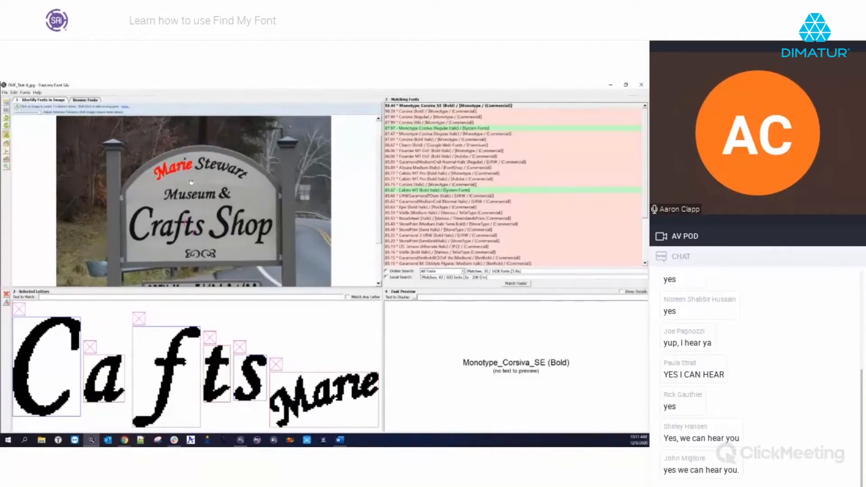
pyautogui.click(7, 294)
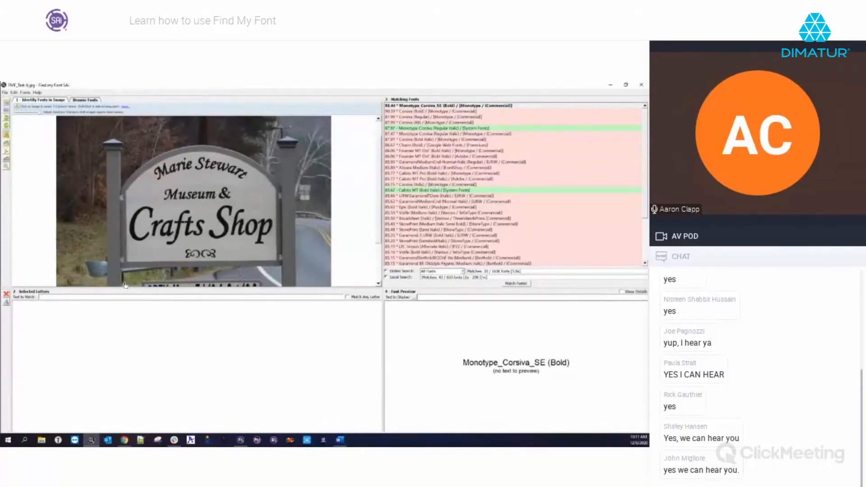
# Open the image Perspective.jpg for font identification.
pyautogui.click(7, 103)
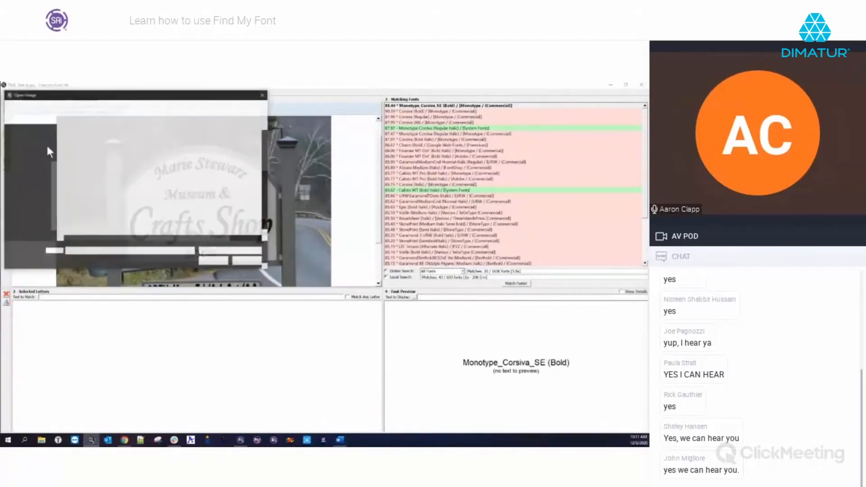
pyautogui.click(258, 91)
pyautogui.click(5, 92)
pyautogui.click(10, 121)
pyautogui.click(126, 194)
pyautogui.click(212, 261)
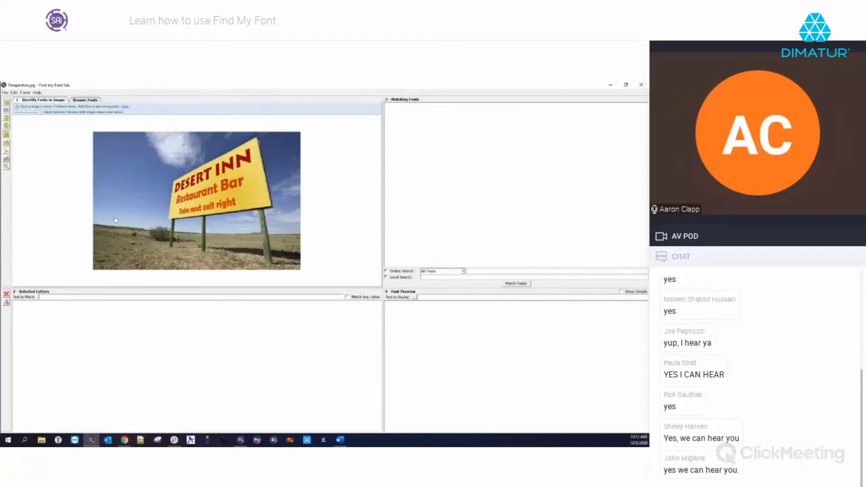
# Select the D, E and S of "DESERT" on the slanted billboard and remove all three from the selected letters.
pyautogui.click(179, 189)
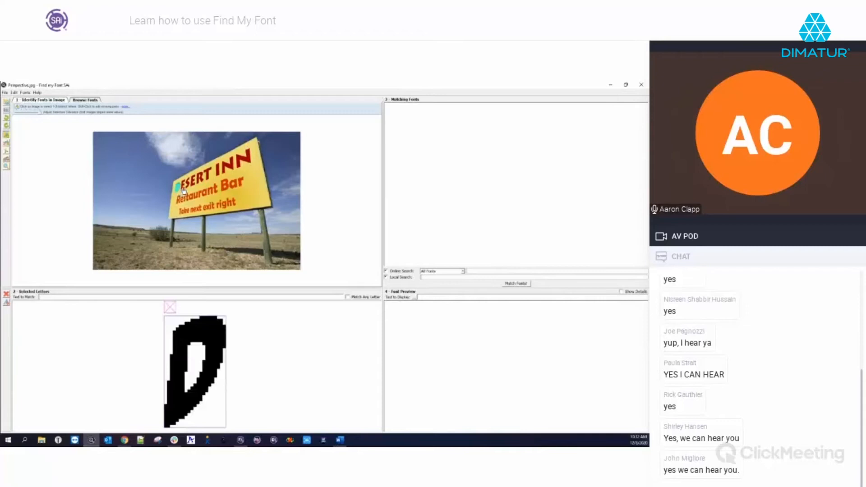
pyautogui.click(183, 186)
pyautogui.click(188, 184)
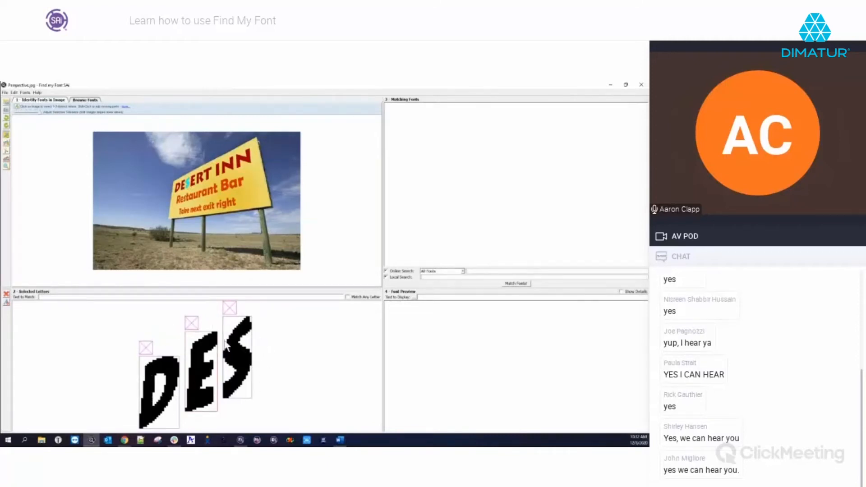
pyautogui.click(229, 308)
pyautogui.click(205, 323)
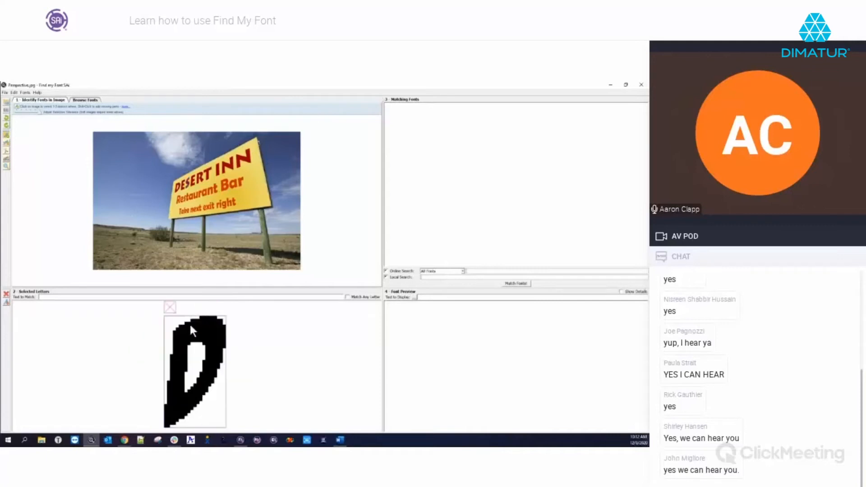
pyautogui.click(189, 323)
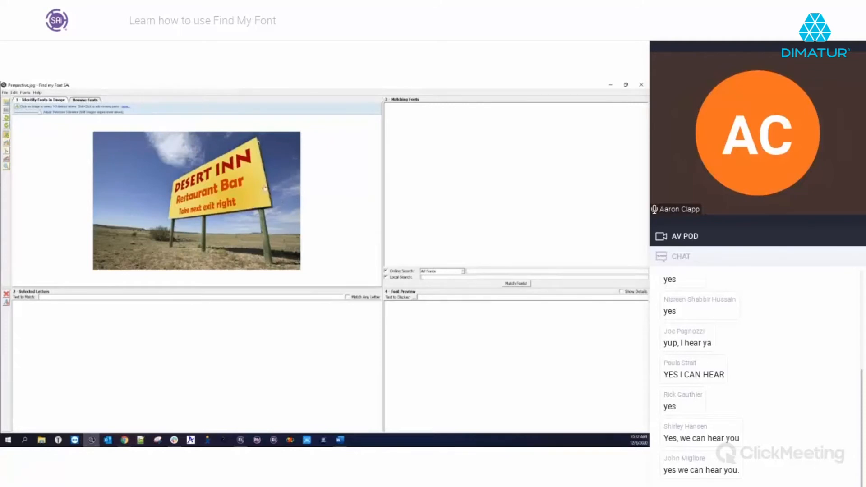
# Start the image correction and fit the selection frame's corners roughly to the four corners of the yellow billboard.
pyautogui.click(6, 163)
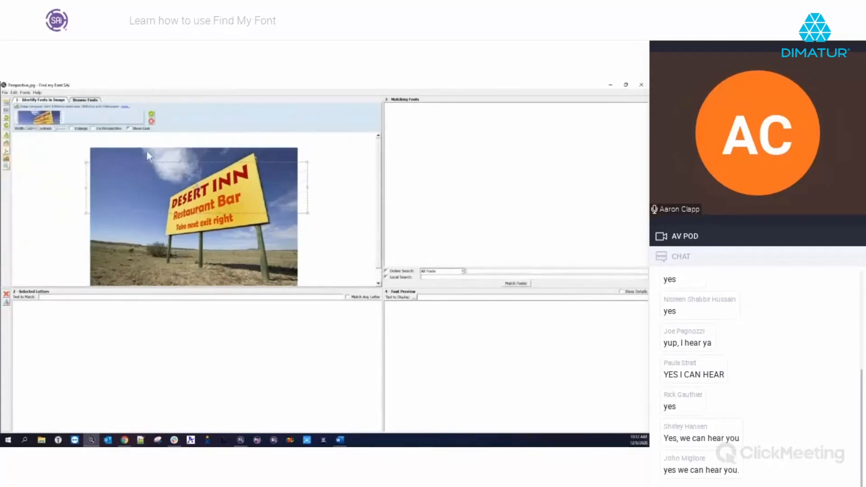
pyautogui.moveTo(85, 162); pyautogui.dragTo(167, 190)
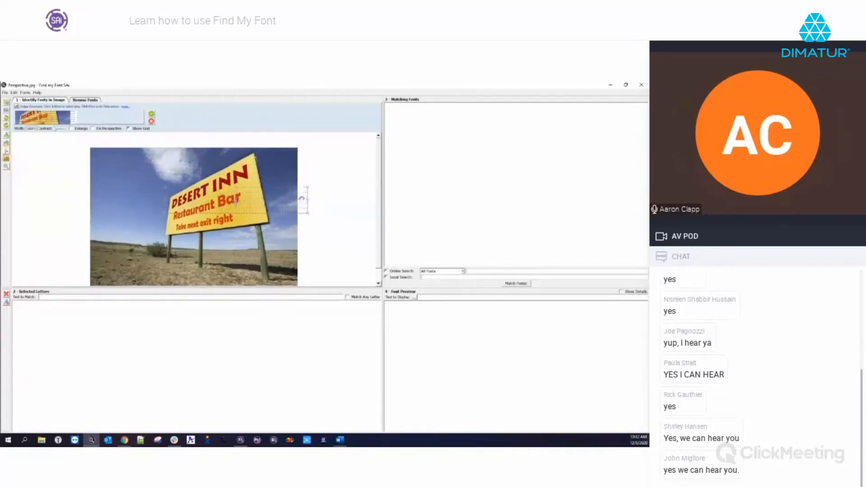
pyautogui.moveTo(307, 189); pyautogui.dragTo(265, 160)
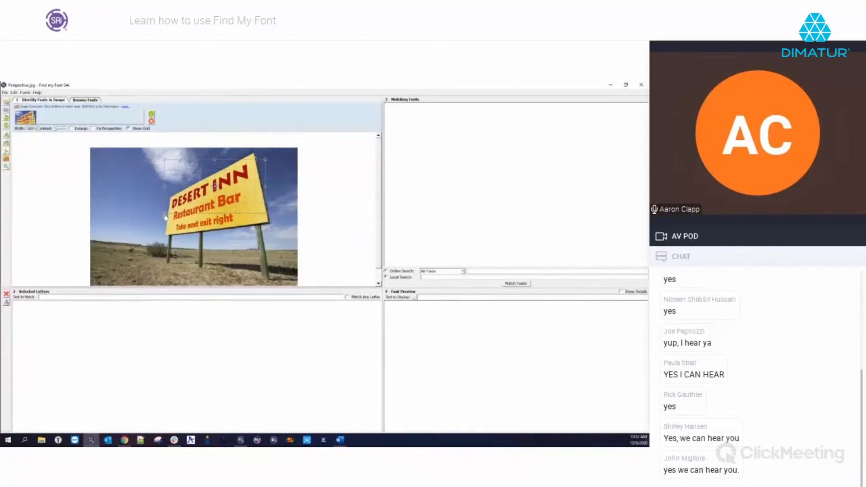
pyautogui.moveTo(166, 217); pyautogui.dragTo(166, 239)
pyautogui.moveTo(268, 217); pyautogui.dragTo(269, 224)
pyautogui.moveTo(266, 160)
pyautogui.mouseDown()
pyautogui.moveTo(267, 179)
pyautogui.moveTo(255, 157)
pyautogui.mouseUp()
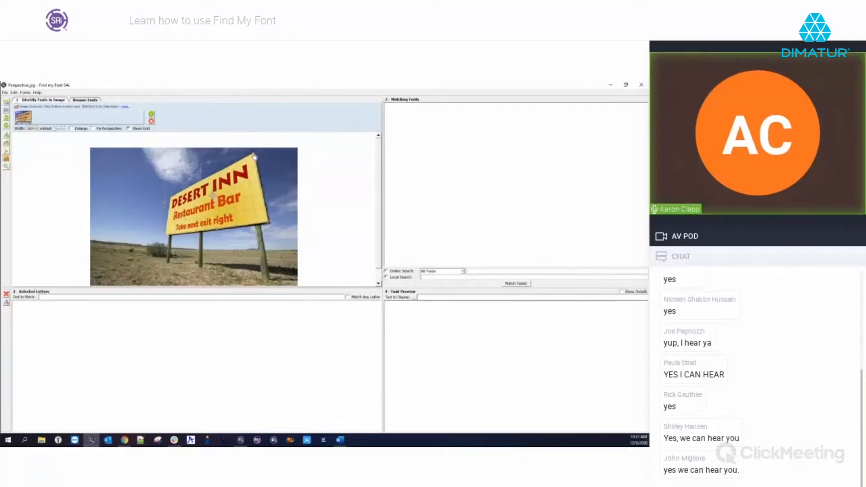
pyautogui.moveTo(166, 172); pyautogui.dragTo(172, 200)
# Fine-tune the correction frame's corners so they align exactly with the billboard's corners.
pyautogui.scroll(2, 162, 238)
pyautogui.scroll(5, 162, 237)
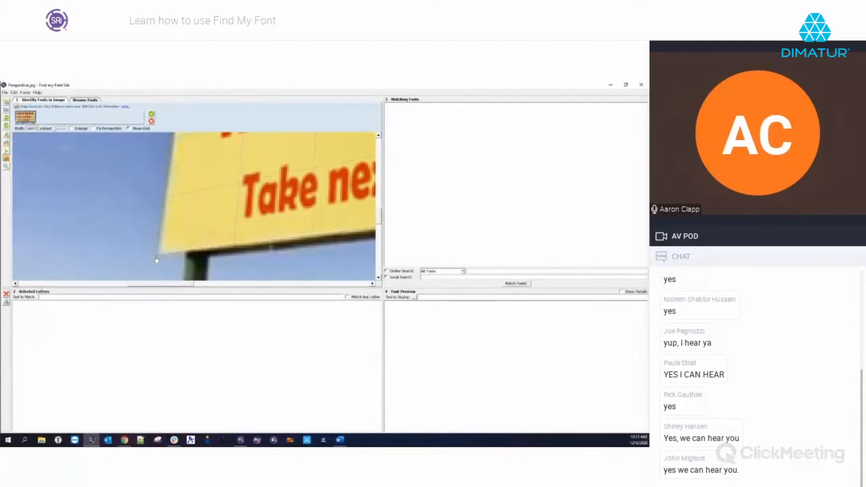
pyautogui.moveTo(157, 260); pyautogui.dragTo(156, 260)
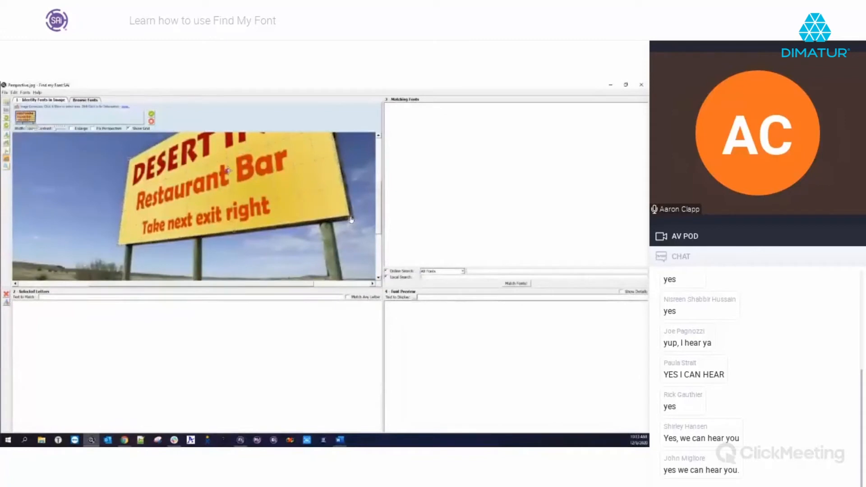
pyautogui.scroll(-5, 281, 226)
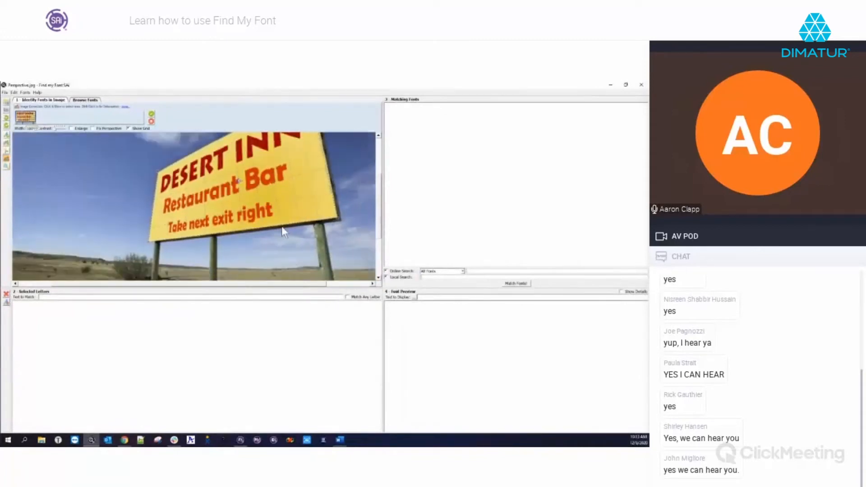
pyautogui.moveTo(277, 145); pyautogui.dragTo(274, 140)
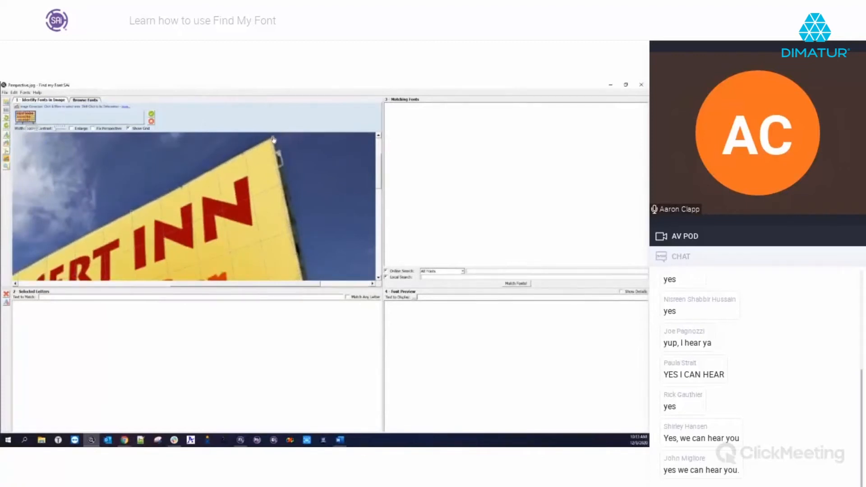
pyautogui.scroll(-3, 273, 141)
pyautogui.scroll(5, 167, 219)
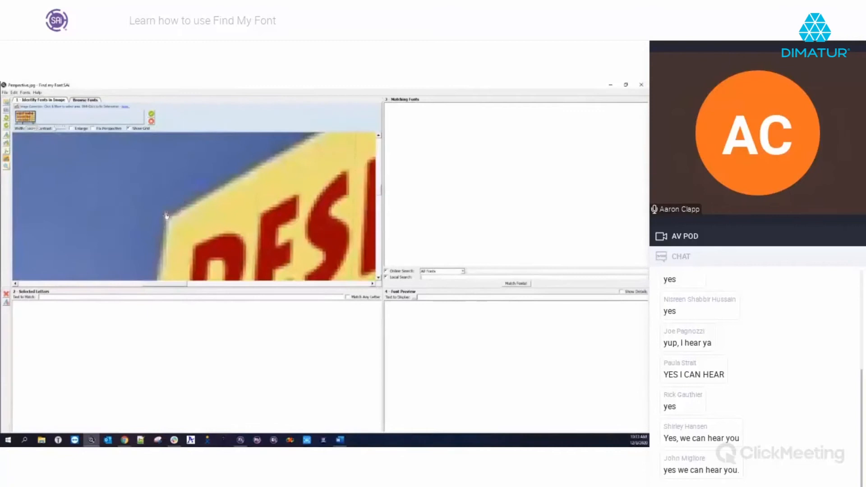
pyautogui.scroll(-5, 152, 172)
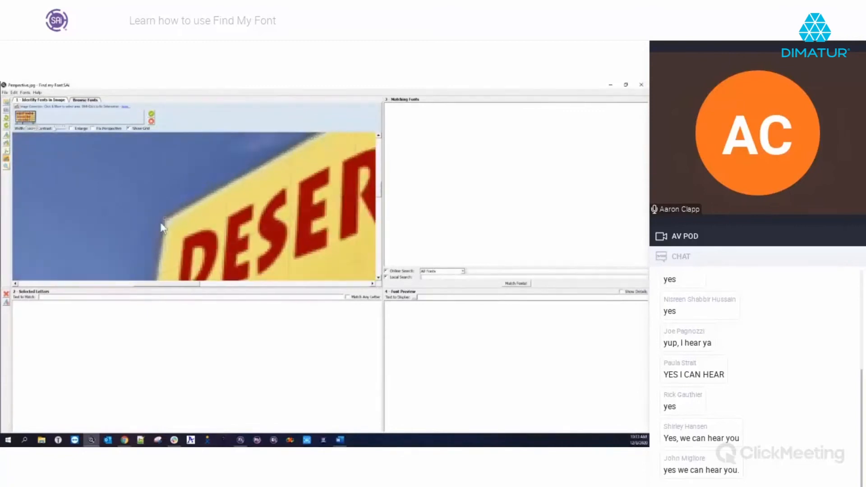
pyautogui.scroll(-1, 152, 176)
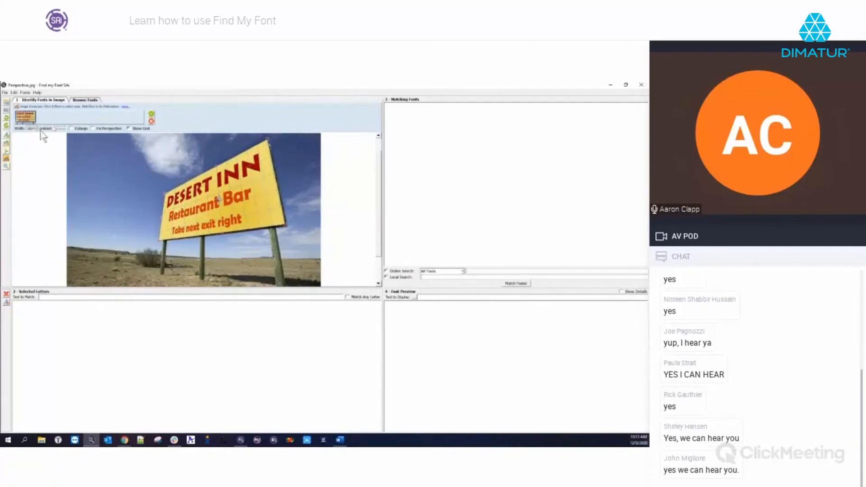
# Turn the correction grid off and on, enable Fix Perspective, and apply the correction to the billboard.
pyautogui.click(129, 128)
pyautogui.click(130, 128)
pyautogui.click(93, 129)
pyautogui.click(153, 115)
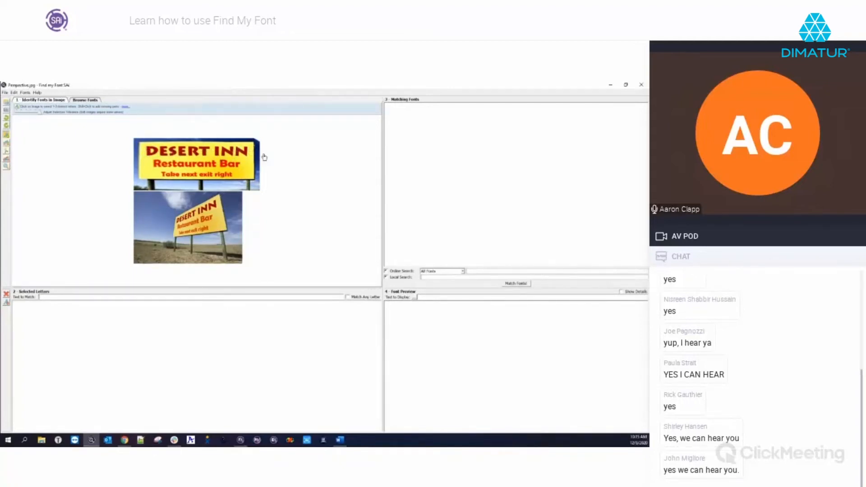
# Select N, I, T, R and S in the straightened "DESERT INN" and match fonts with the text "NITRS".
pyautogui.click(6, 135)
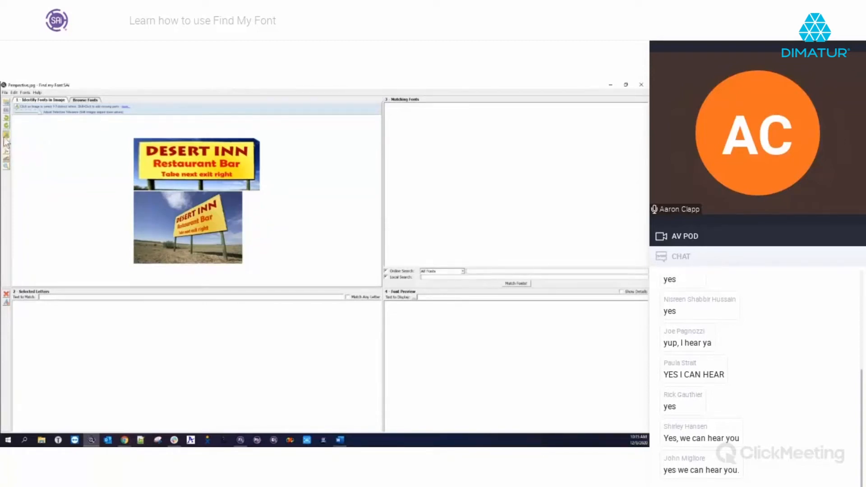
pyautogui.click(241, 153)
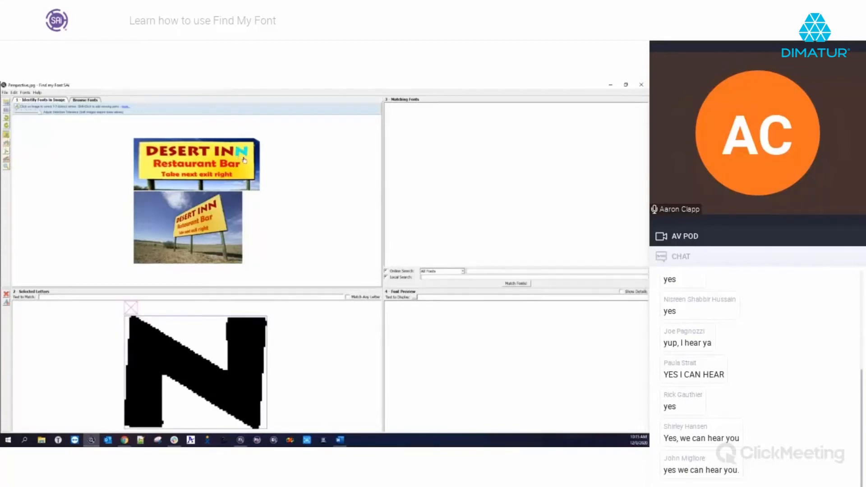
pyautogui.click(217, 155)
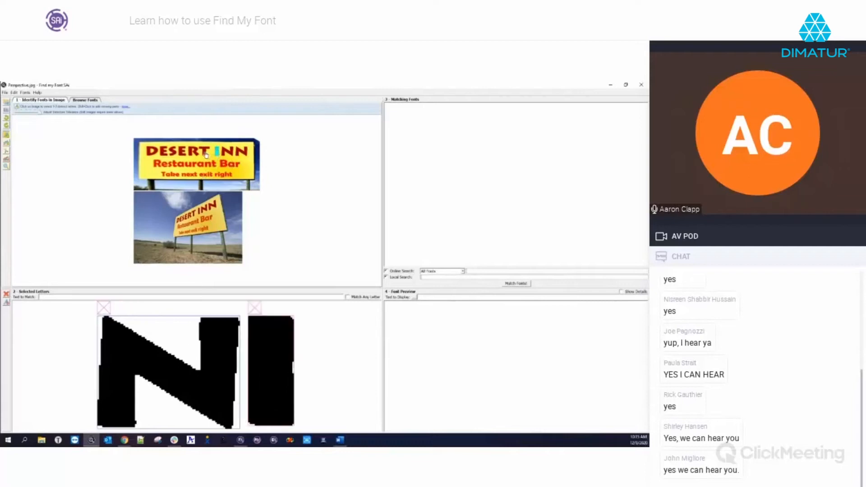
pyautogui.click(206, 154)
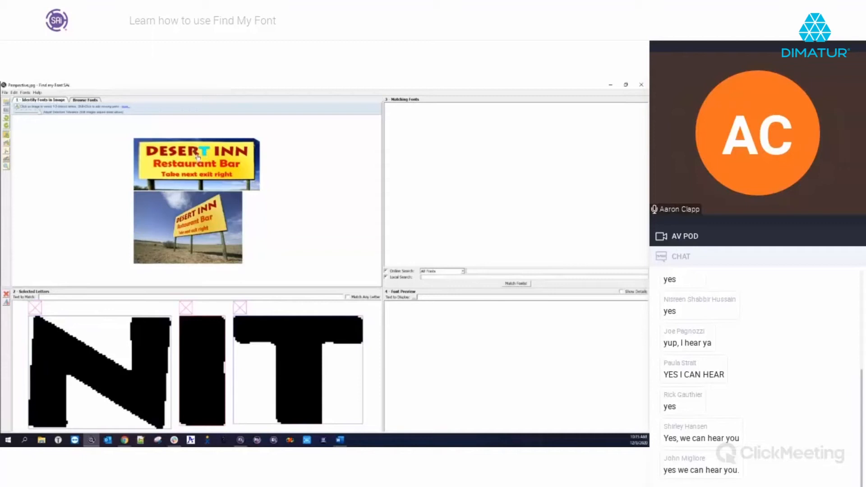
pyautogui.click(196, 155)
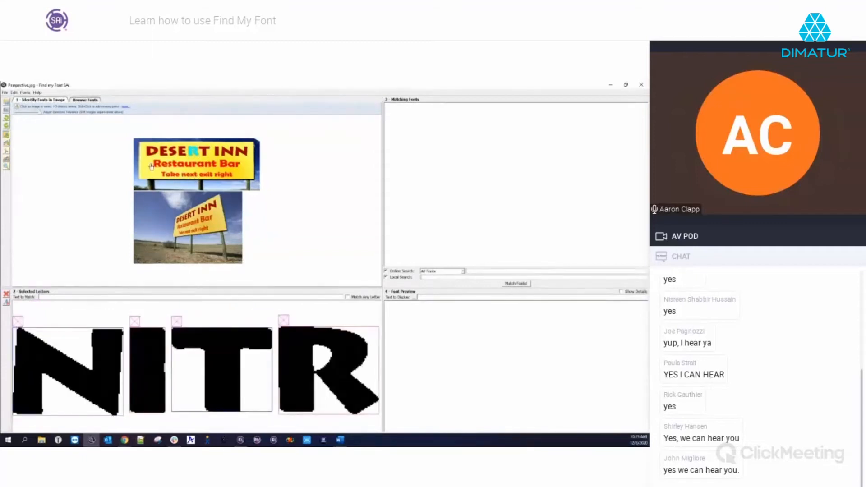
pyautogui.click(175, 154)
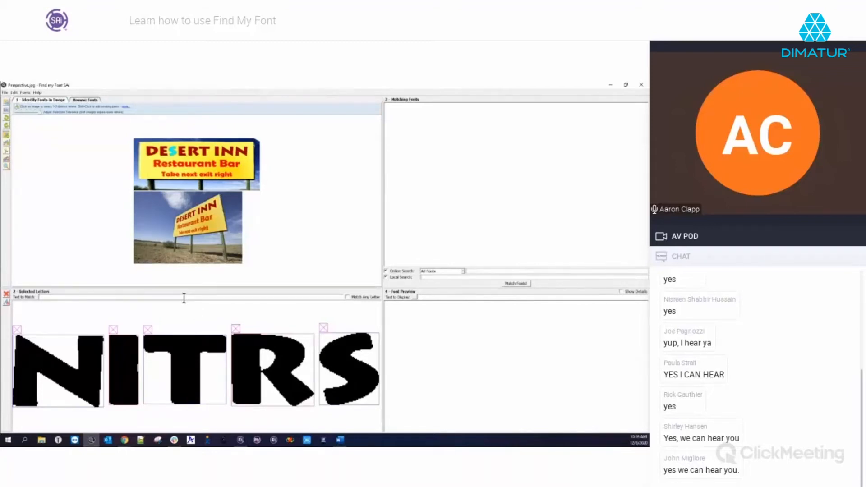
pyautogui.write('ITRS')
pyautogui.click(509, 285)
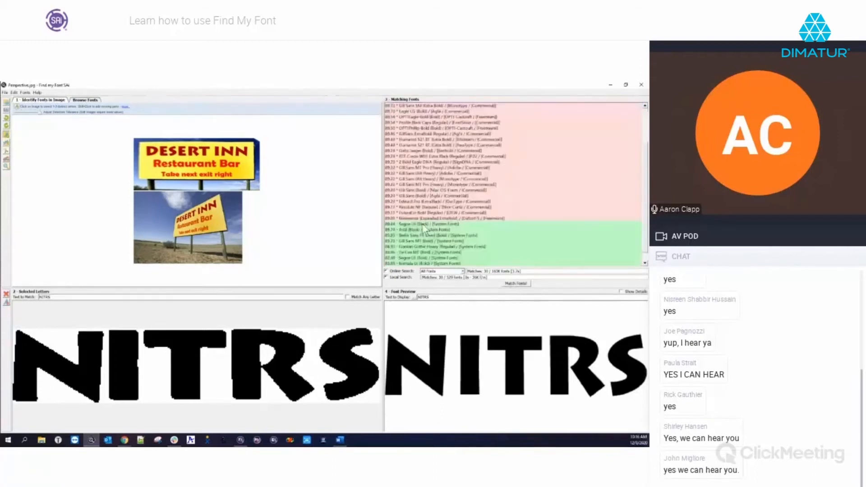
# Preview a system font match, and compare it with the commercial TR Lithograph (Bold) and Lithos Pro (Black Bold) matches.
pyautogui.click(424, 224)
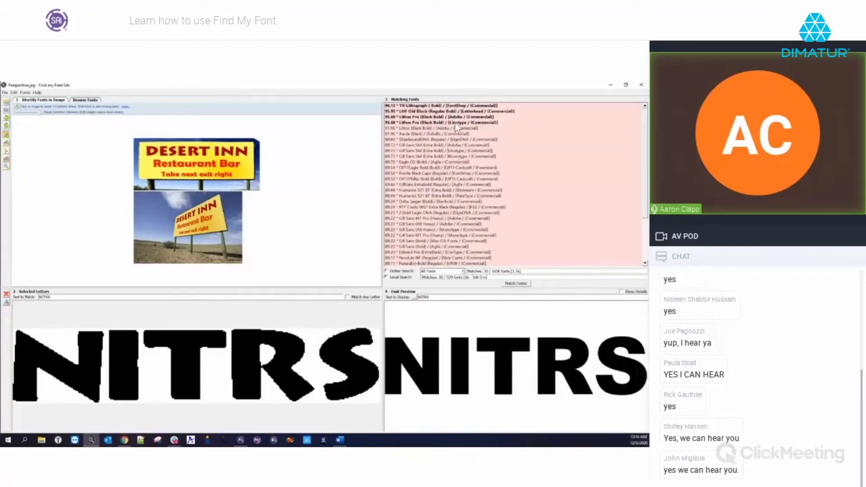
pyautogui.press('Down')
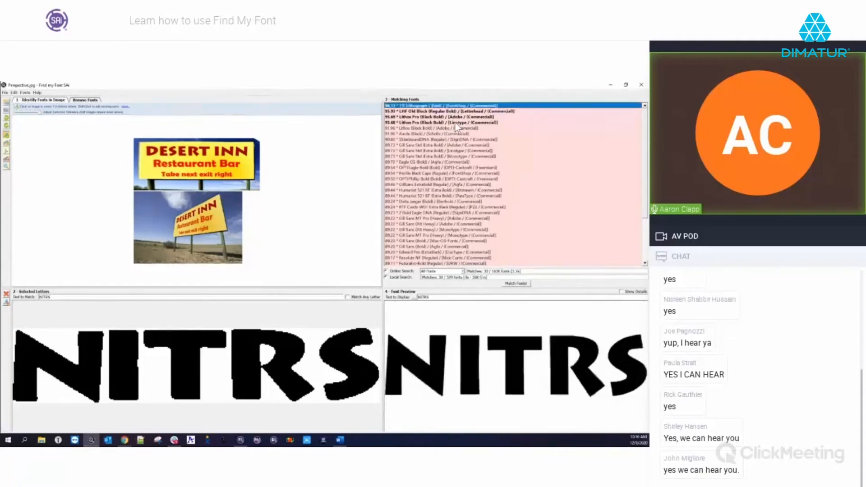
pyautogui.press('Down')
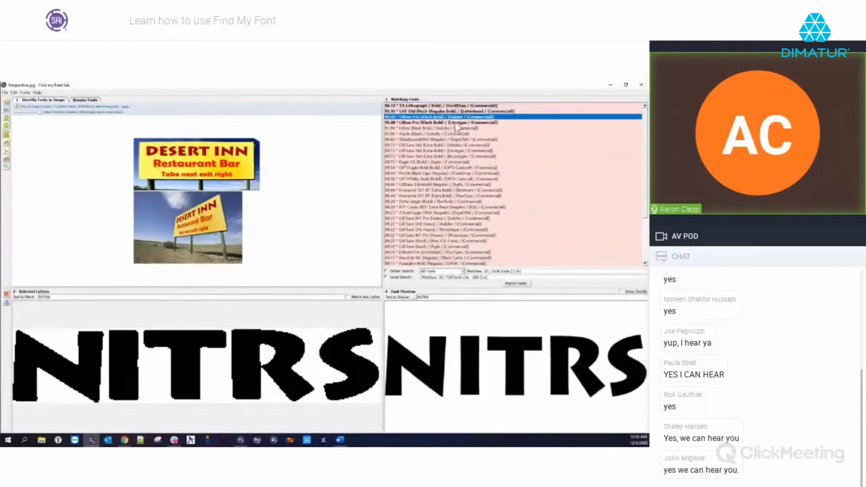
pyautogui.press('Up')
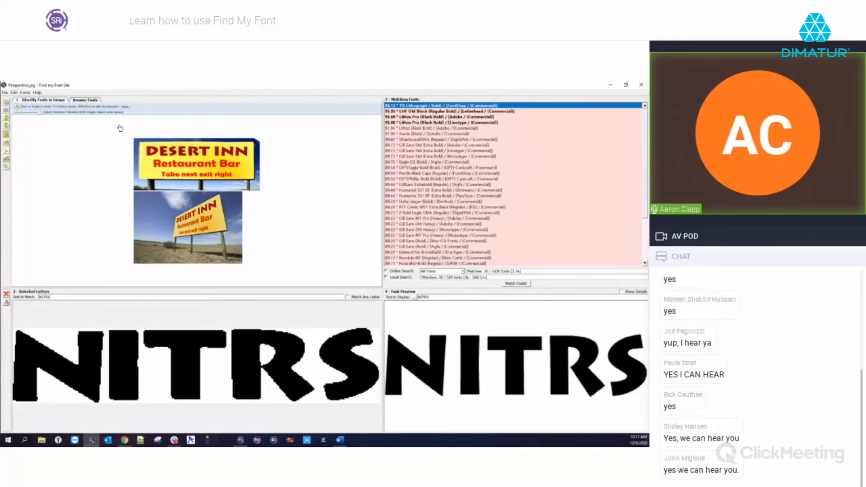
# Open the test image FMF_Test-2.png, which holds text set at several angles and on an arc.
pyautogui.click(5, 92)
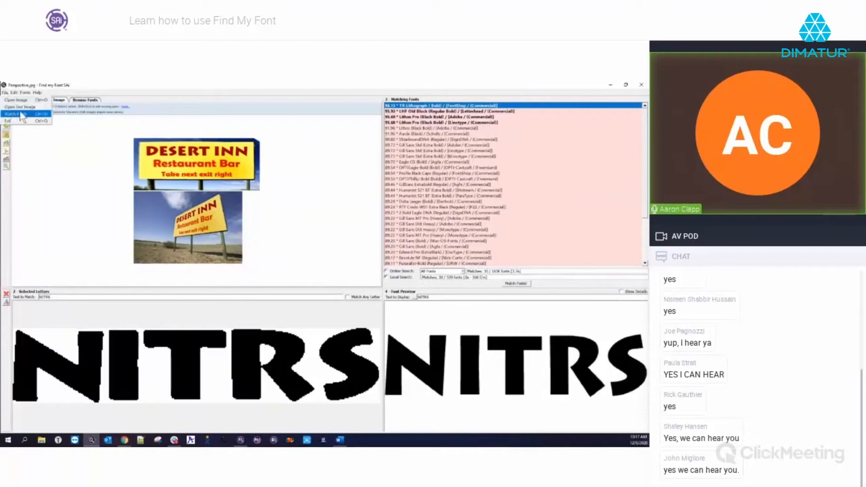
pyautogui.click(16, 100)
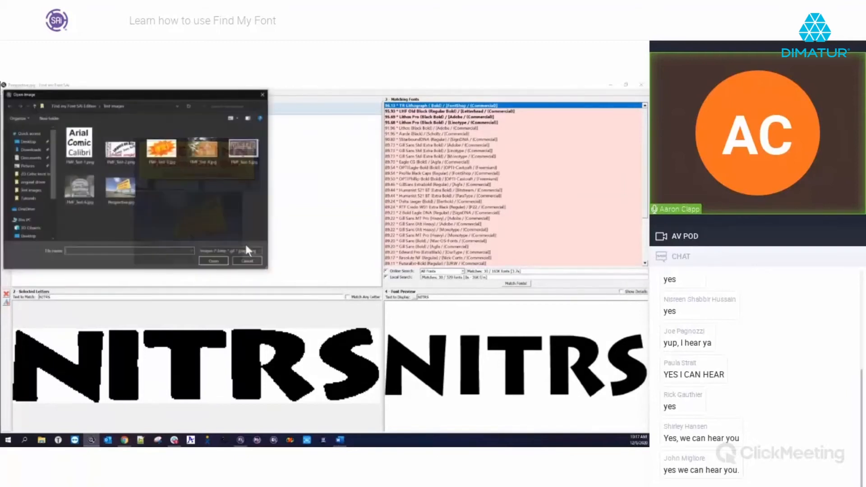
pyautogui.click(122, 152)
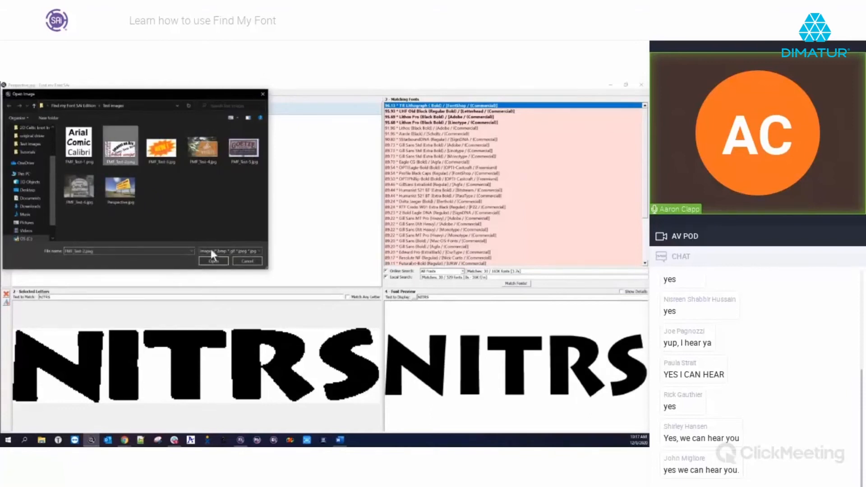
pyautogui.click(214, 261)
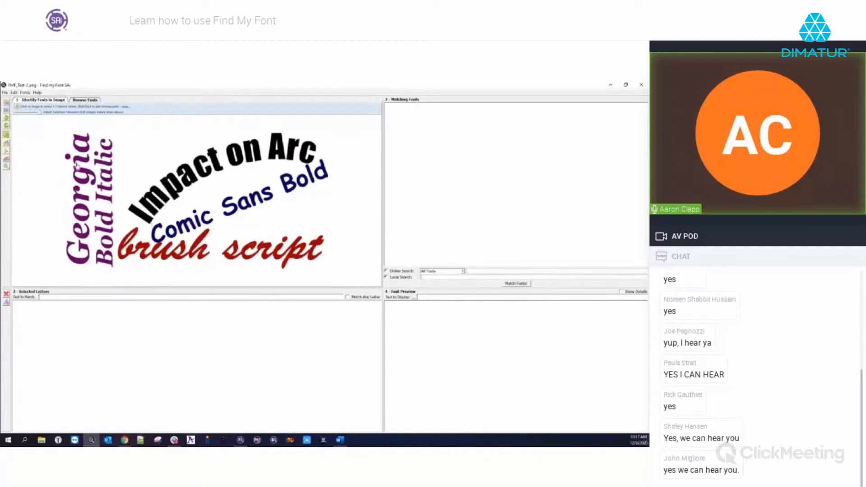
pyautogui.click(134, 223)
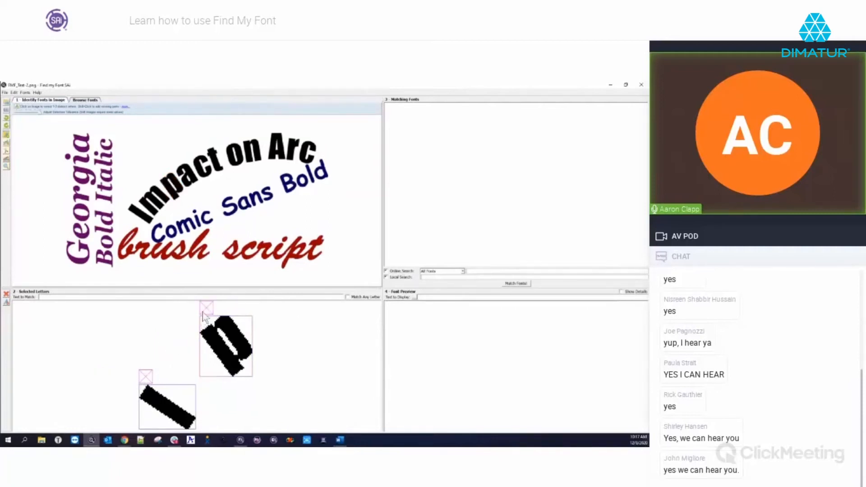
pyautogui.click(203, 312)
pyautogui.click(133, 307)
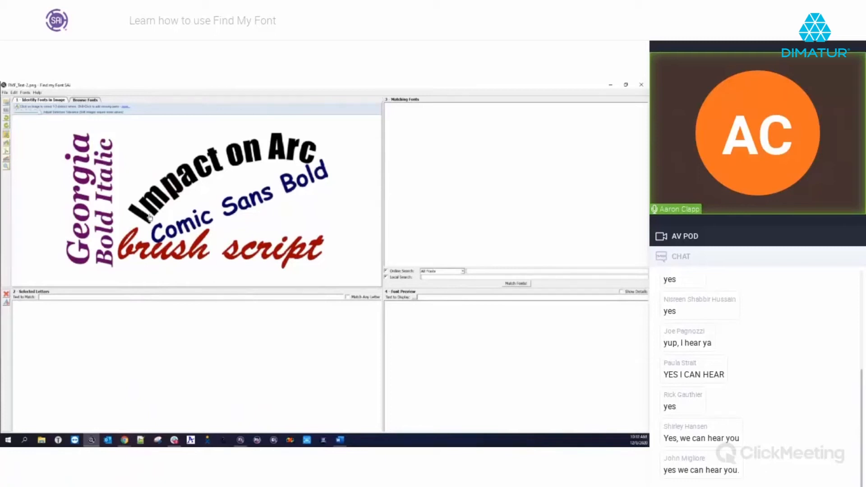
# Rotate the image to the baseline of the I in "Impact" so that the letter stands upright.
pyautogui.click(7, 144)
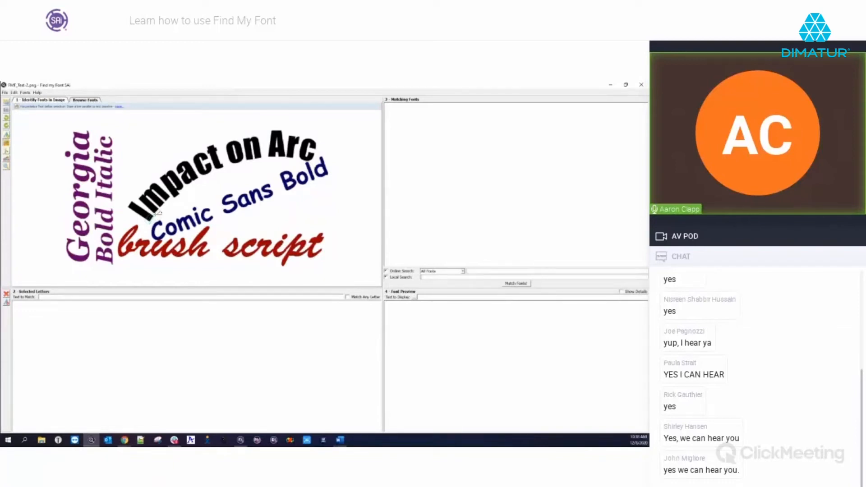
pyautogui.moveTo(156, 215); pyautogui.dragTo(161, 208)
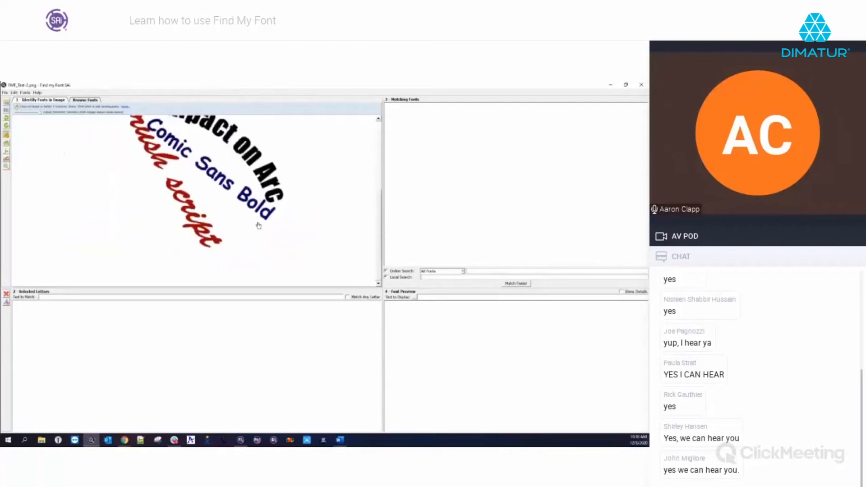
pyautogui.scroll(-4, 258, 225)
pyautogui.scroll(4, 172, 182)
pyautogui.scroll(6, 153, 182)
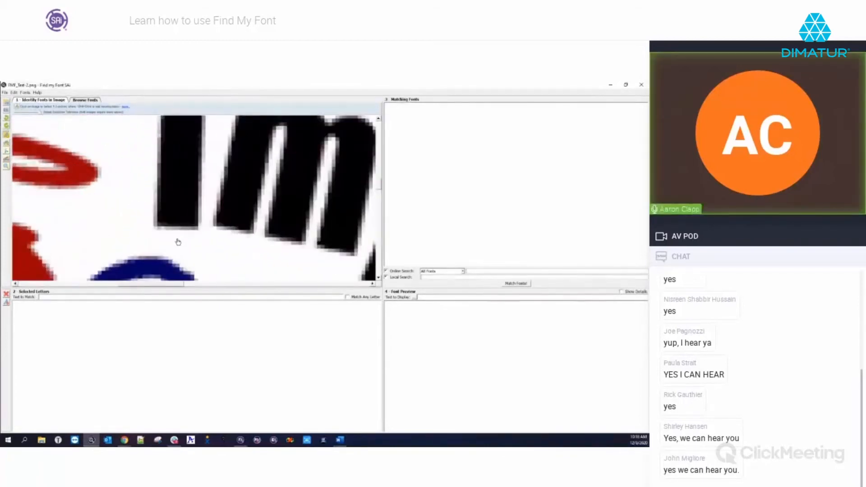
# Level the image along the baseline of the m in "Impact" and select that letter.
pyautogui.click(6, 143)
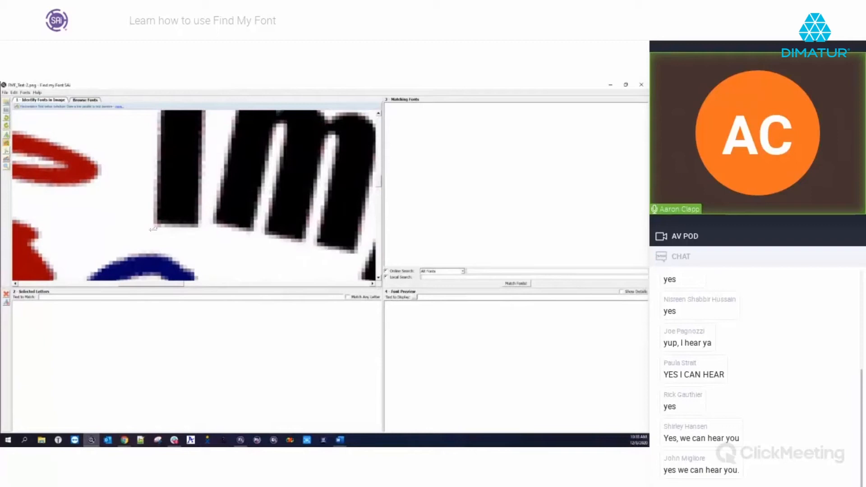
pyautogui.scroll(-3, 152, 228)
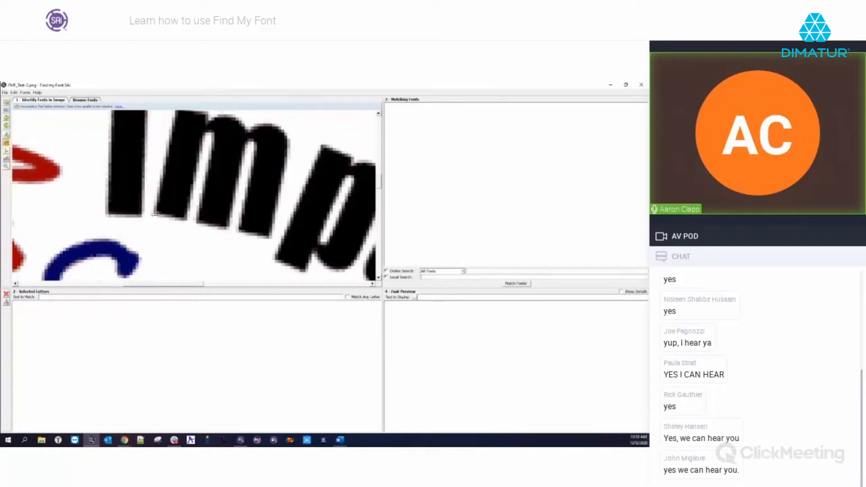
pyautogui.moveTo(152, 213); pyautogui.dragTo(276, 240)
pyautogui.moveTo(271, 241); pyautogui.dragTo(272, 241)
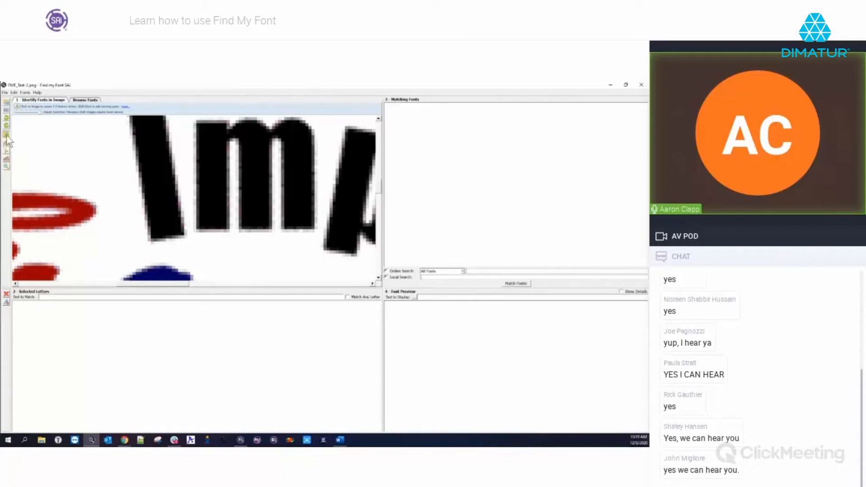
pyautogui.click(213, 190)
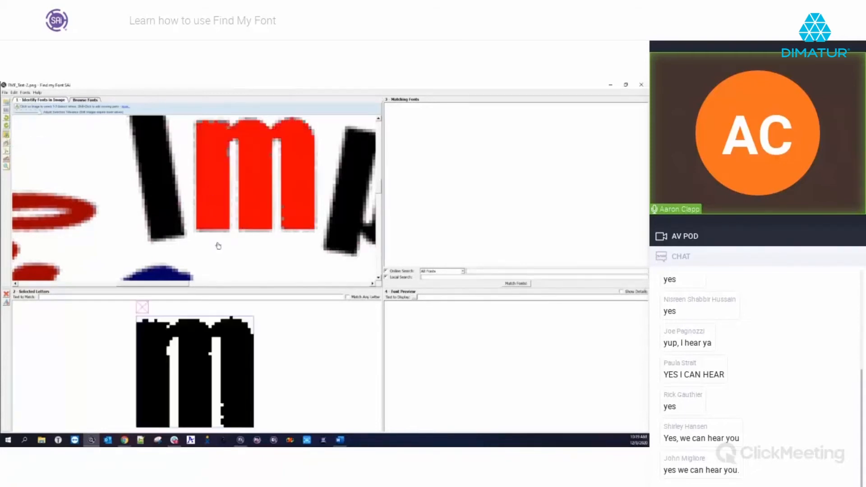
# Level the image along the base of the a in "Impact" and select the letters a and c.
pyautogui.scroll(-3, 135, 215)
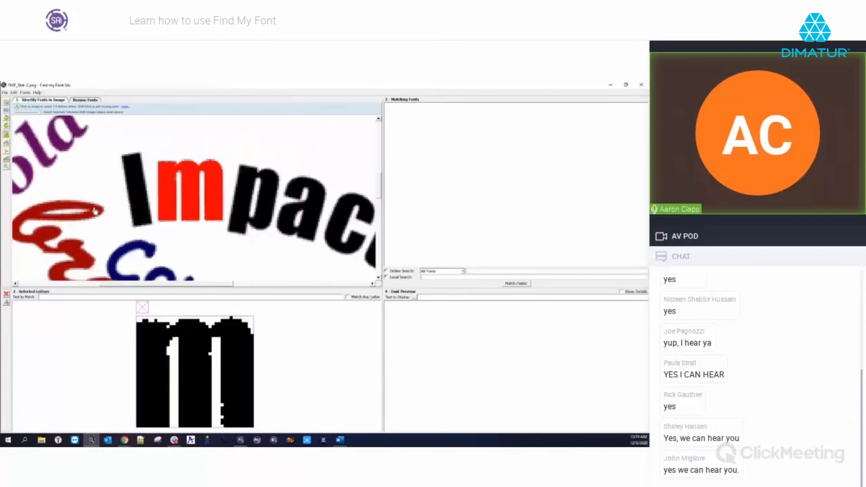
pyautogui.scroll(-2, 95, 212)
pyautogui.scroll(3, 265, 204)
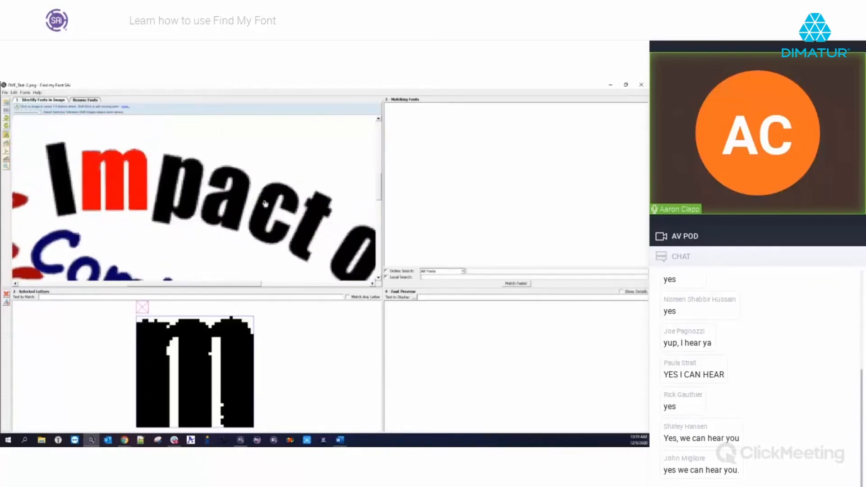
pyautogui.scroll(2, 266, 204)
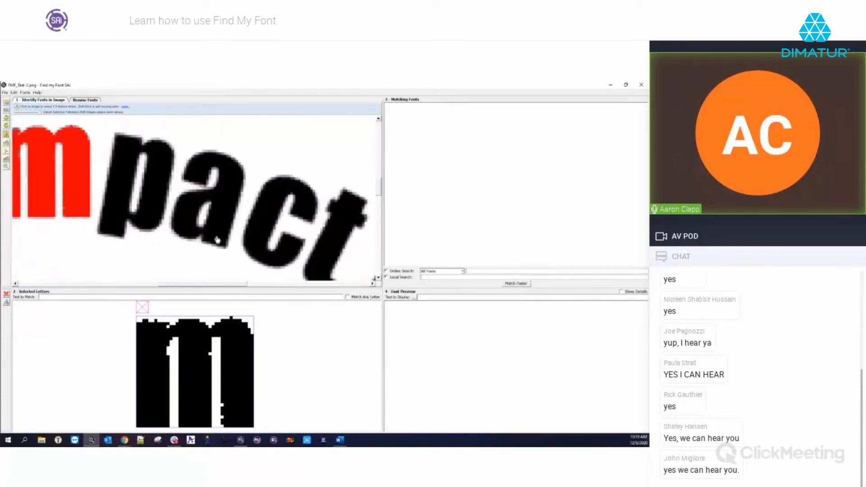
pyautogui.click(6, 144)
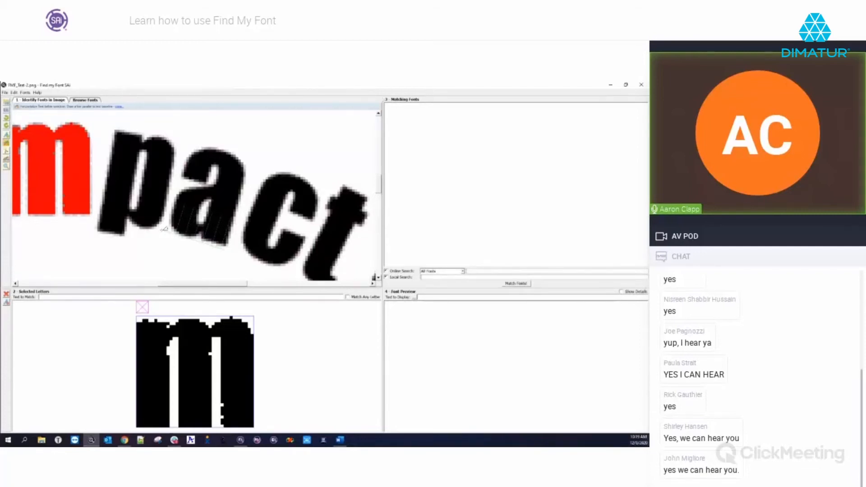
pyautogui.moveTo(165, 229); pyautogui.dragTo(163, 231)
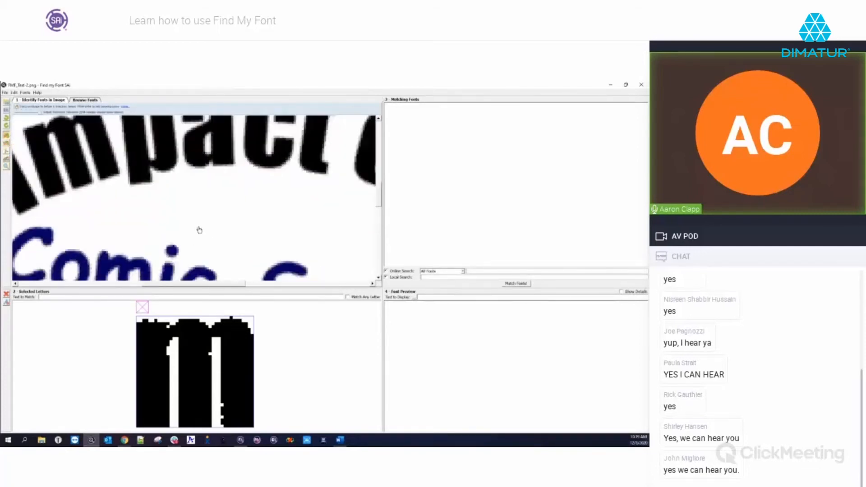
pyautogui.scroll(-2, 199, 229)
pyautogui.scroll(4, 197, 142)
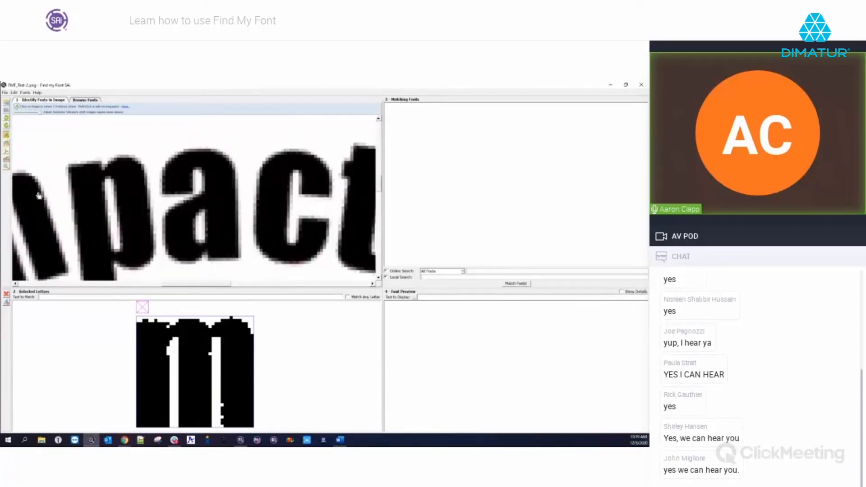
pyautogui.click(216, 213)
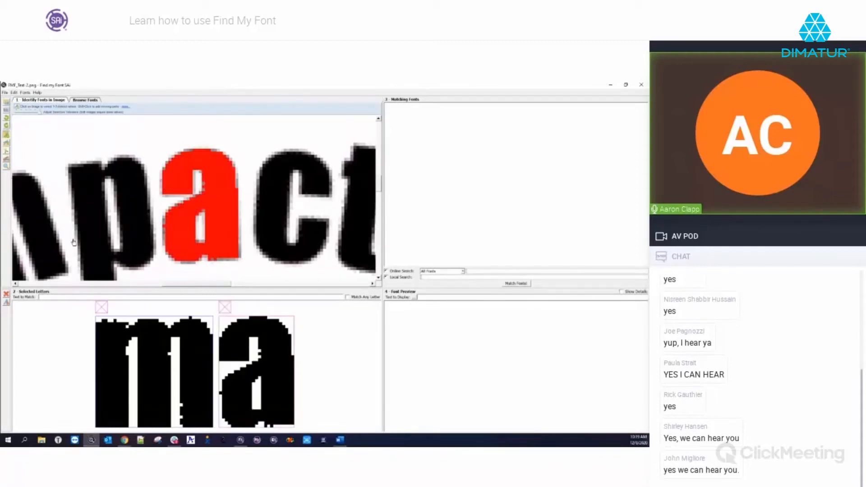
pyautogui.scroll(-2, 130, 215)
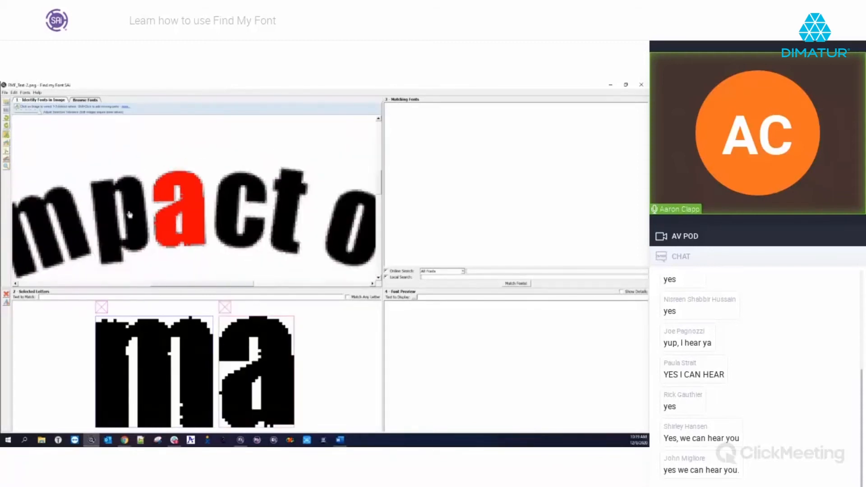
pyautogui.click(247, 243)
# Level the image along the baseline of the capital A in "Arc" and add that letter to the selection.
pyautogui.scroll(-1, 123, 246)
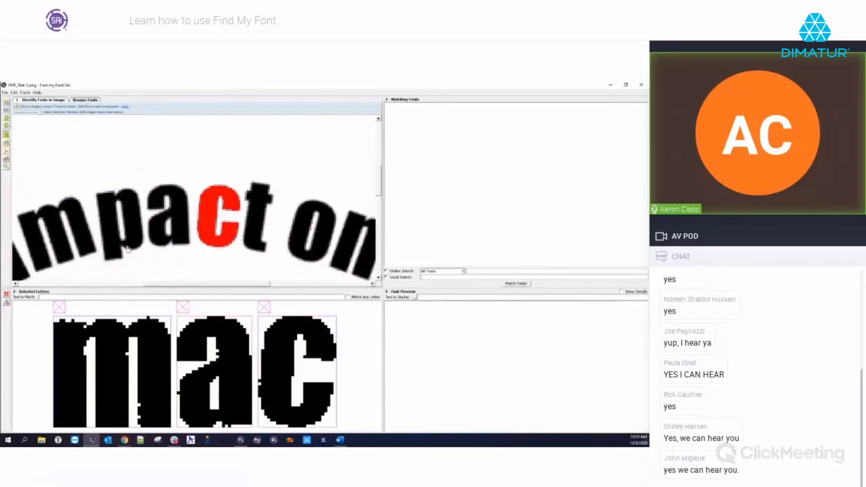
pyautogui.scroll(-1, 261, 266)
pyautogui.scroll(-2, 261, 269)
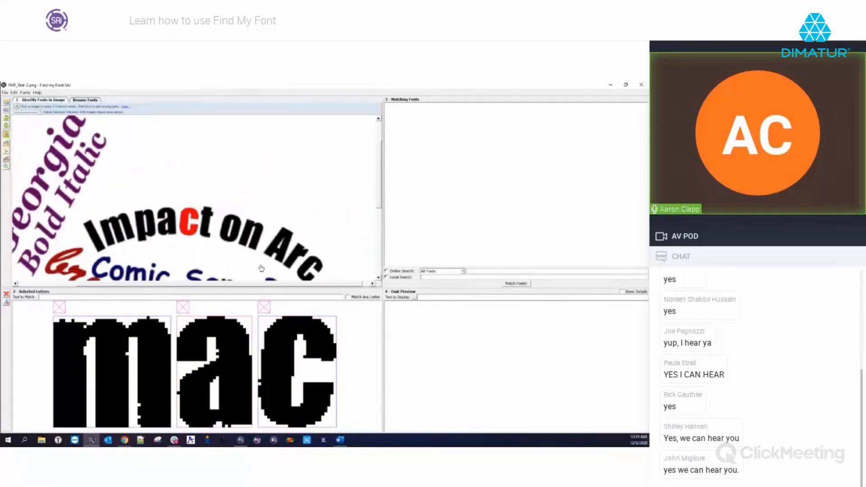
pyautogui.scroll(1, 261, 269)
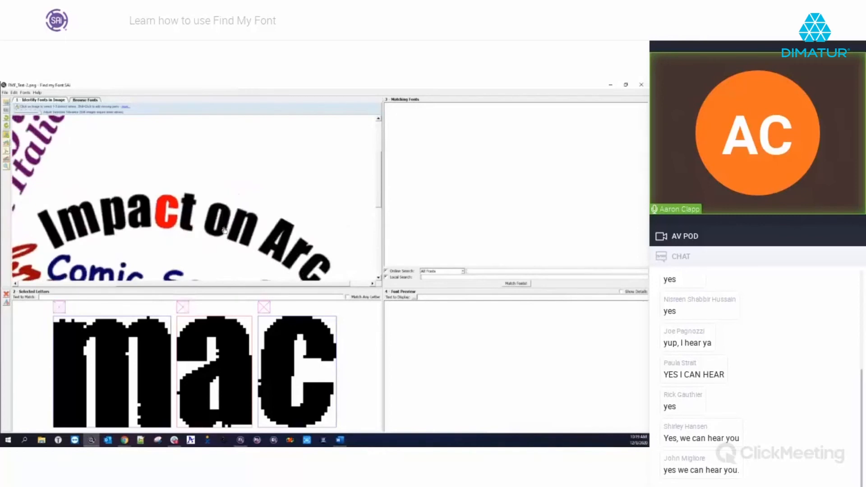
pyautogui.scroll(-1, 224, 230)
pyautogui.scroll(2, 291, 240)
pyautogui.scroll(1, 212, 202)
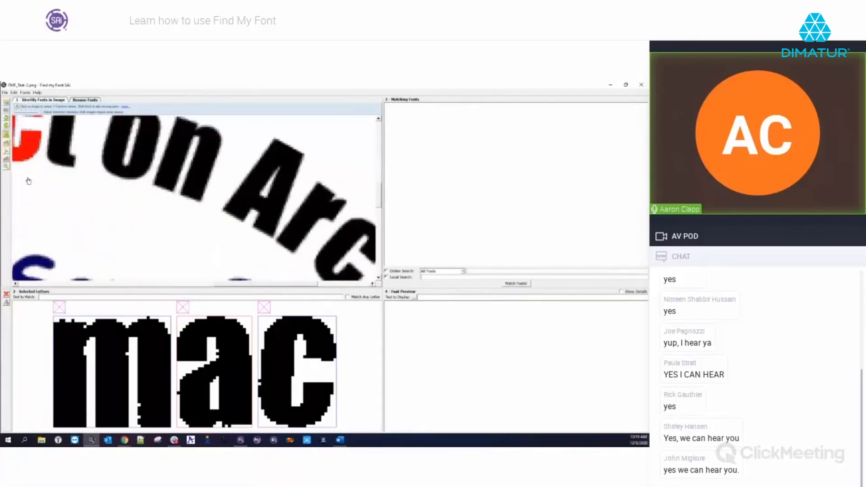
pyautogui.click(6, 146)
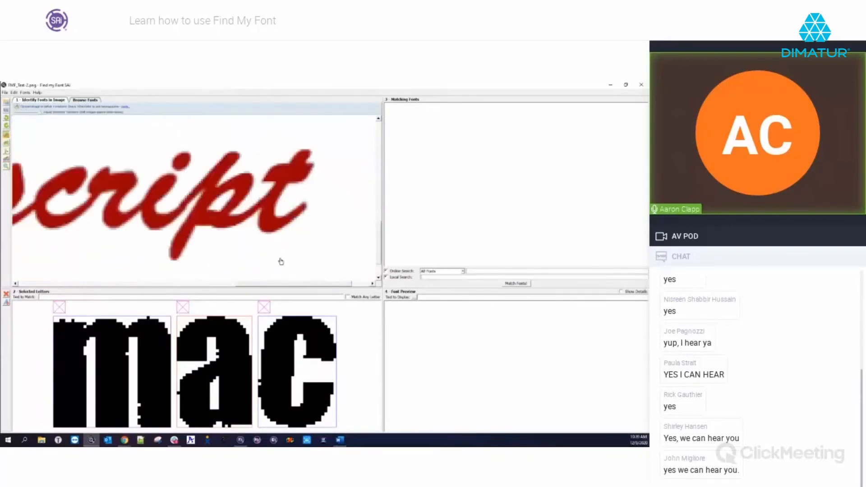
pyautogui.scroll(-5, 289, 246)
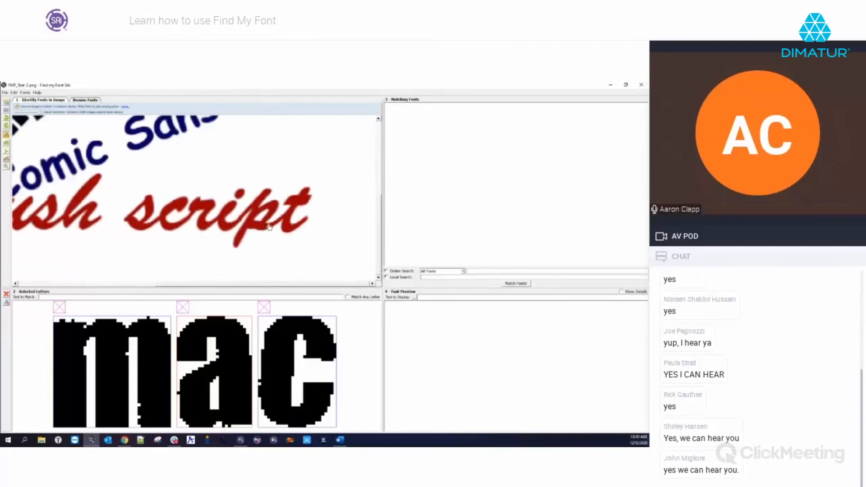
pyautogui.scroll(-1, 259, 226)
pyautogui.scroll(4, 288, 144)
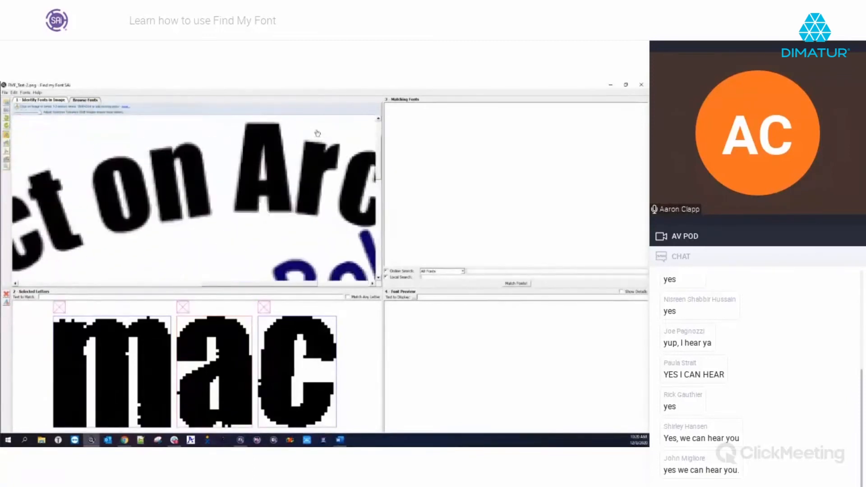
pyautogui.scroll(-2, 248, 207)
pyautogui.scroll(1, 246, 189)
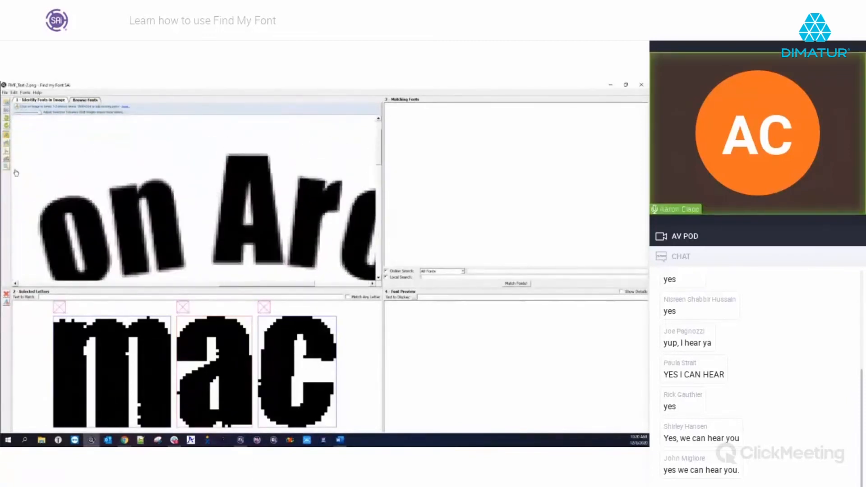
pyautogui.click(233, 217)
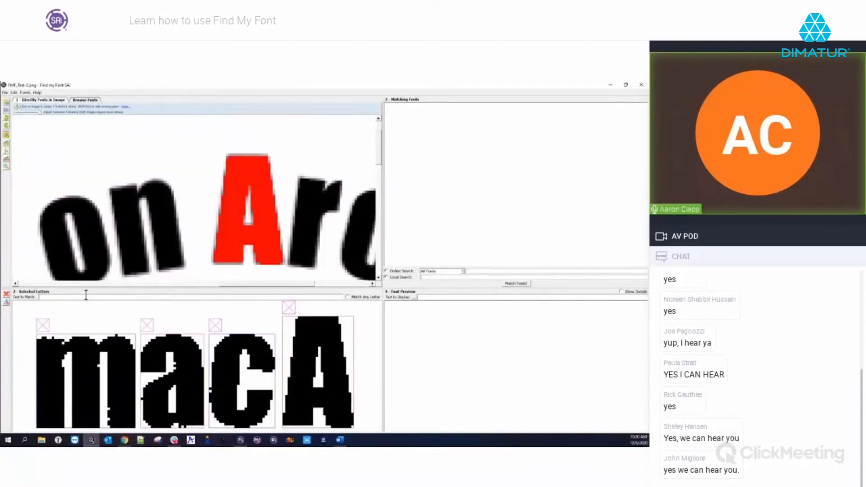
# Match fonts with the text "macA" and preview the commercial Impact (Regular) match from Monotype.
pyautogui.write('A')
pyautogui.press('Return')
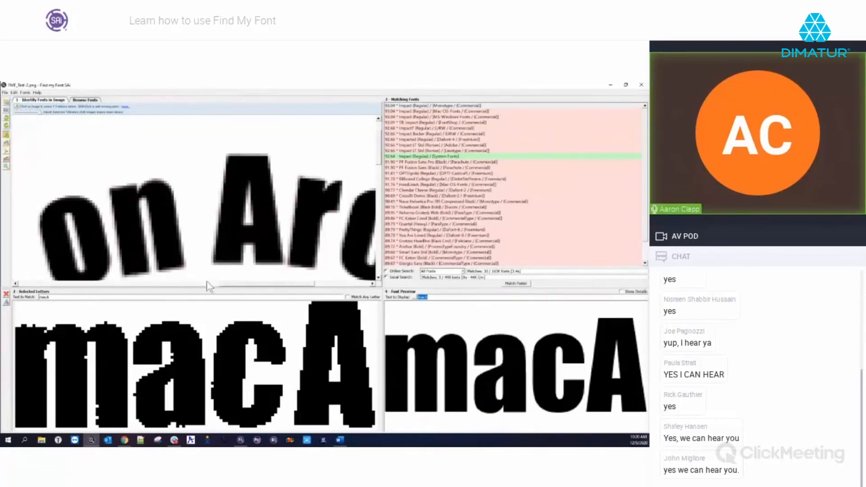
pyautogui.click(419, 106)
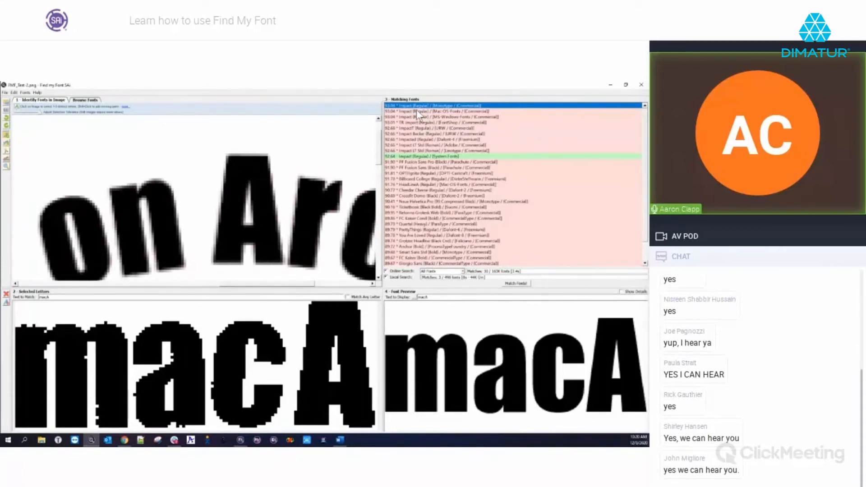
# Open the test image FMF_Test-6.jpg with the Crafts Shop sign.
pyautogui.click(14, 92)
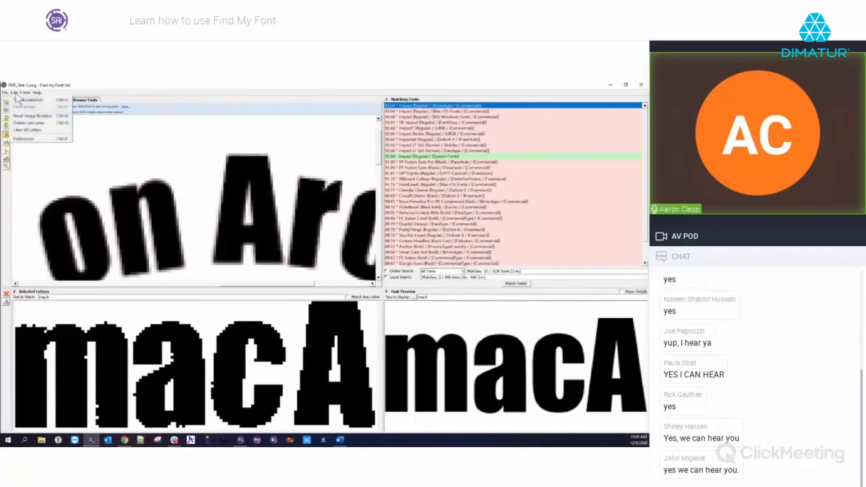
pyautogui.moveTo(6, 93)
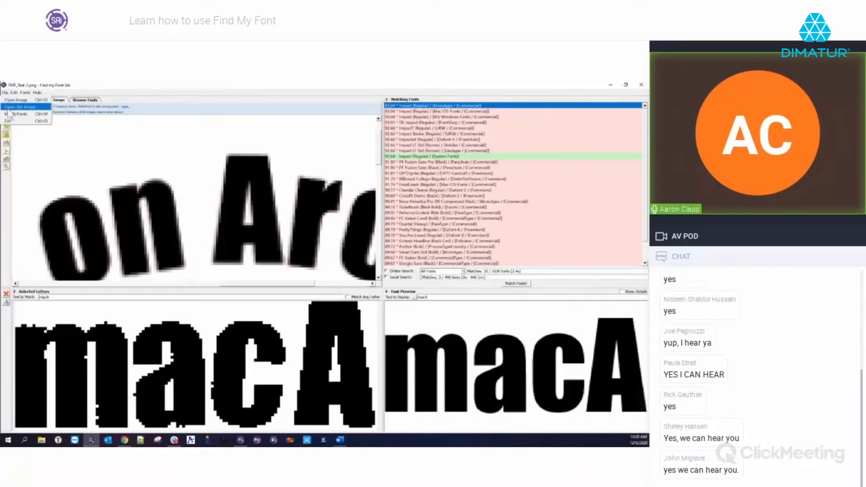
pyautogui.click(13, 107)
pyautogui.click(79, 187)
pyautogui.click(215, 264)
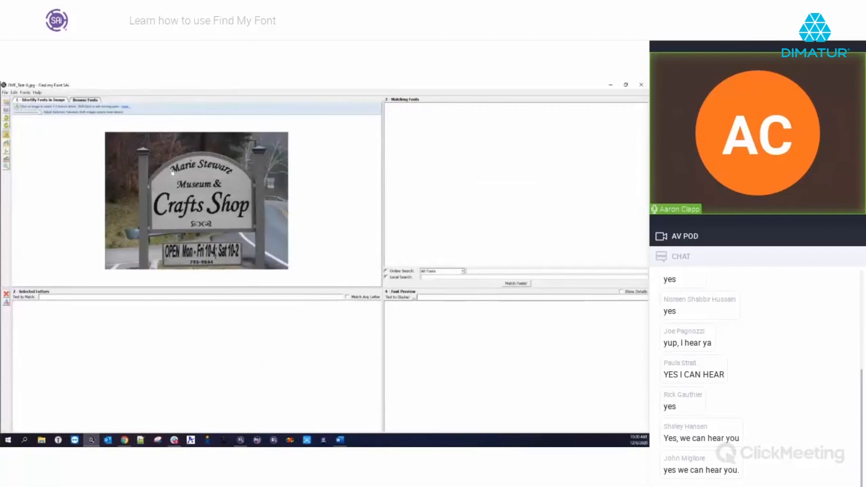
# Level the image along the base of the capital M in the sign's arched top line.
pyautogui.scroll(4, 177, 175)
pyautogui.scroll(2, 201, 159)
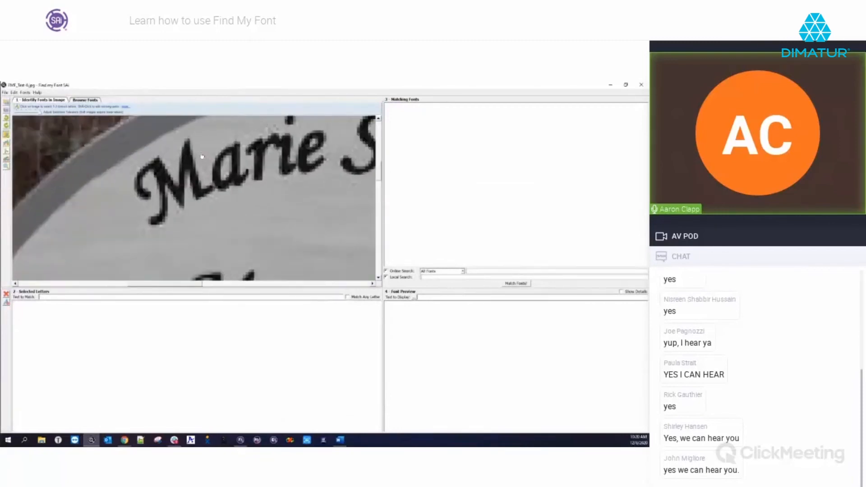
pyautogui.click(6, 145)
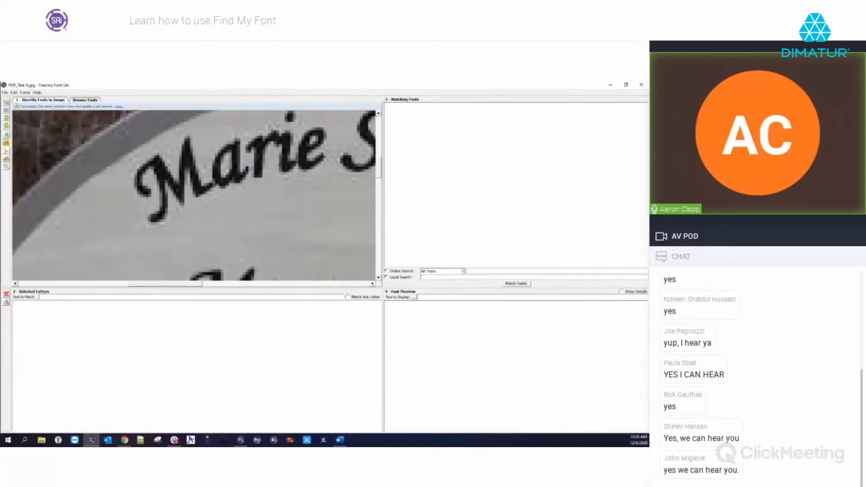
pyautogui.moveTo(209, 194); pyautogui.dragTo(214, 191)
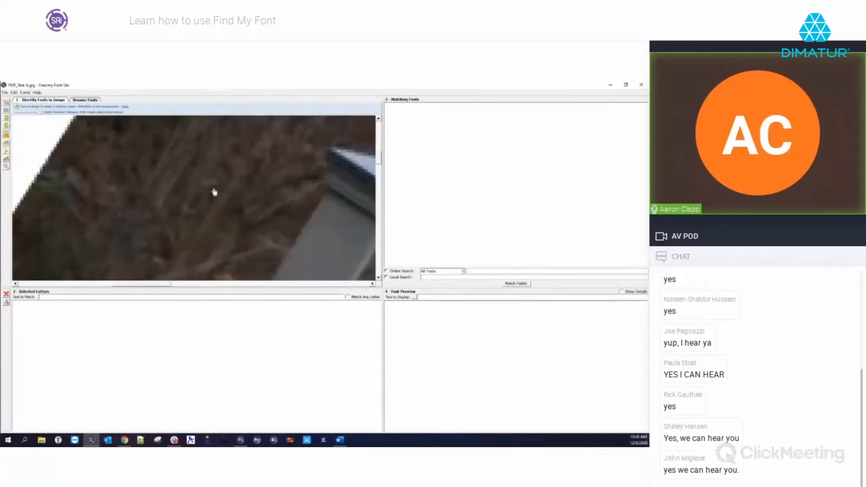
pyautogui.scroll(-3, 189, 190)
pyautogui.scroll(2, 189, 190)
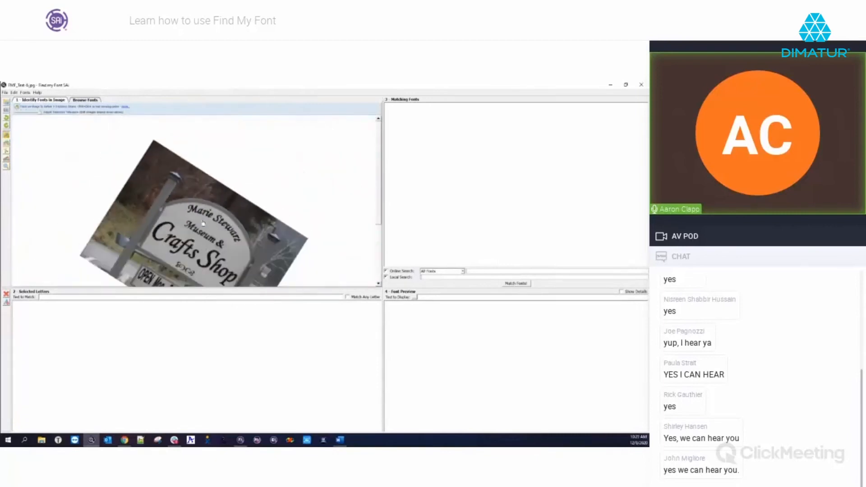
pyautogui.scroll(3, 201, 224)
pyautogui.scroll(2, 196, 228)
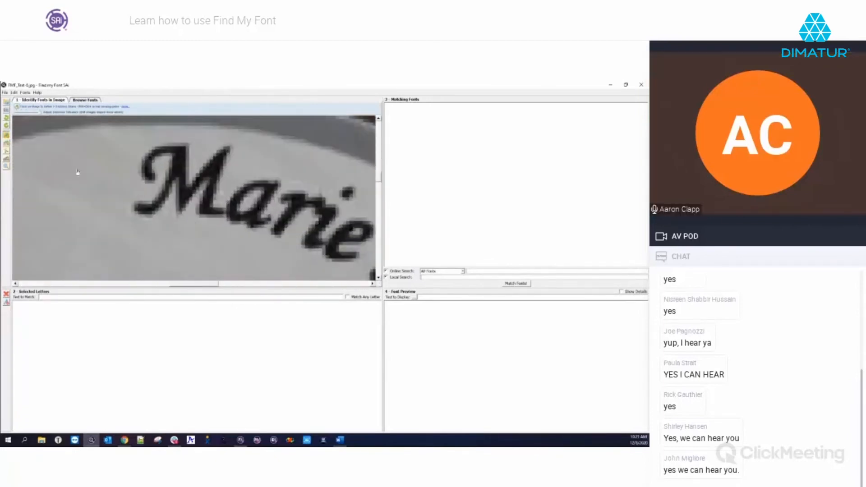
# Separate the capital M from the touching a in the arched line and select the M.
pyautogui.click(6, 152)
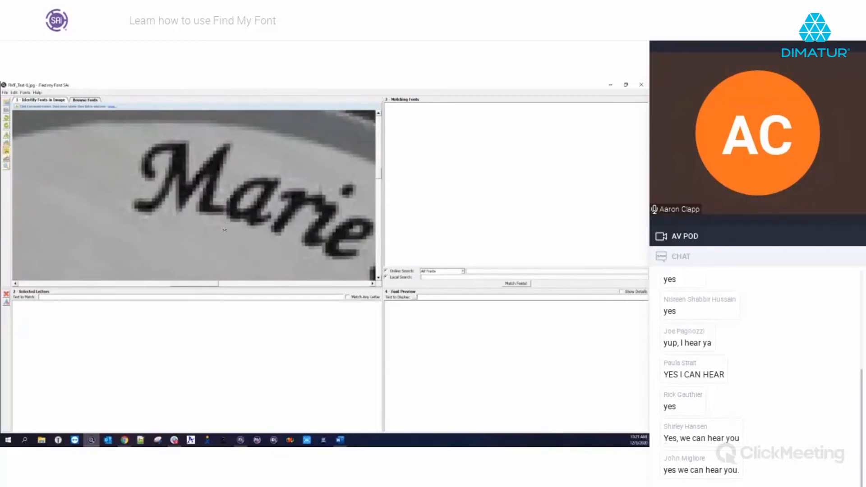
pyautogui.click(6, 135)
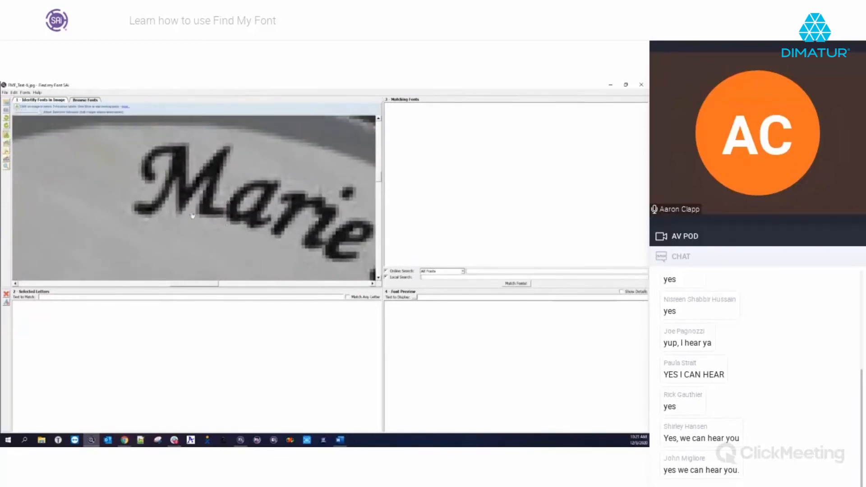
pyautogui.click(180, 171)
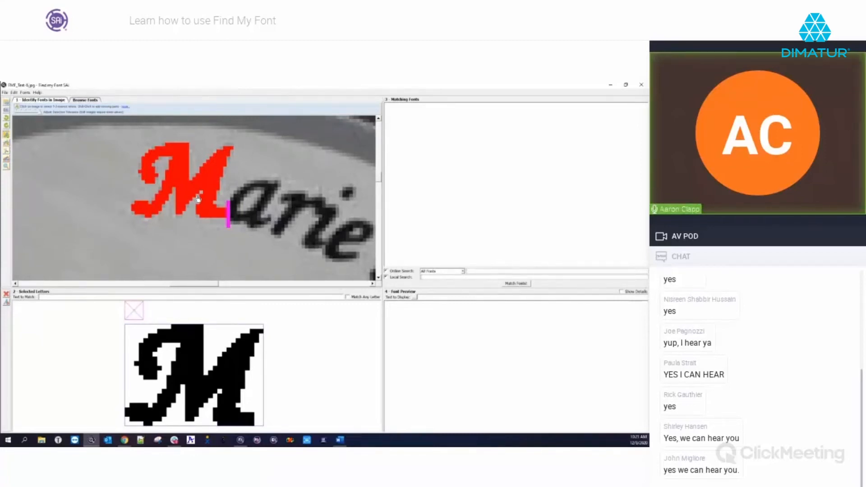
# Add the joined letters "rie" from the same word to the selection, including the dot of the i.
pyautogui.scroll(-2, 198, 199)
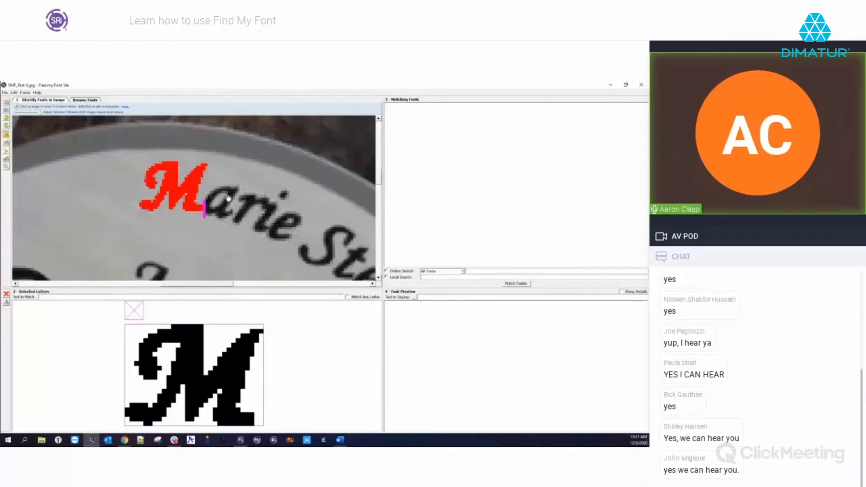
pyautogui.click(274, 210)
pyautogui.keyDown('ctrl'); pyautogui.click(283, 196); pyautogui.keyUp('ctrl')
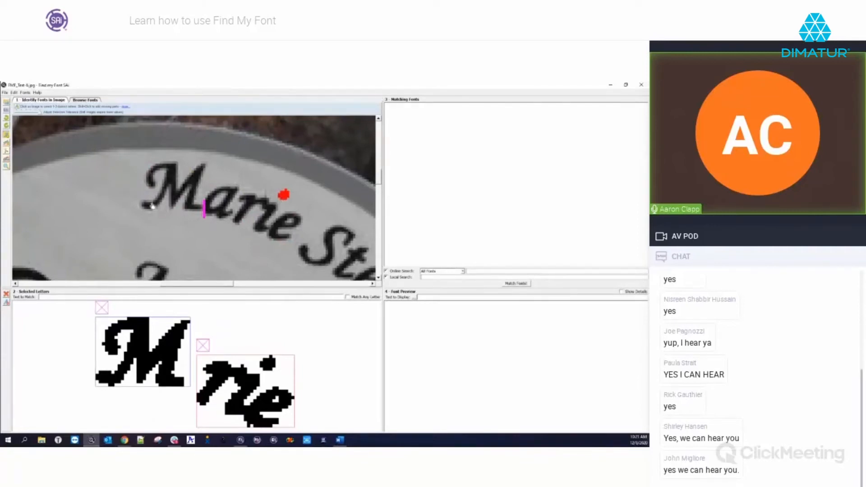
# Open the test image FMF_Test-1.png with the Arial, Comic and Calibri samples.
pyautogui.scroll(-5, 131, 192)
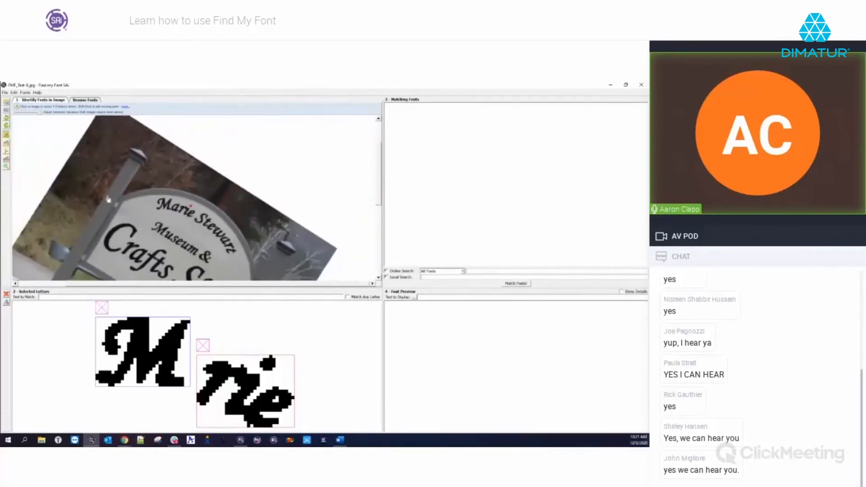
pyautogui.click(5, 103)
pyautogui.click(262, 93)
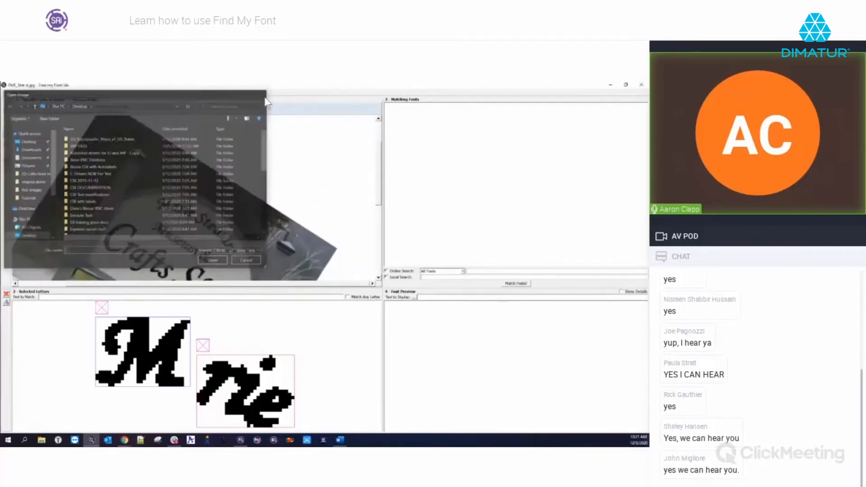
pyautogui.click(5, 92)
pyautogui.click(15, 100)
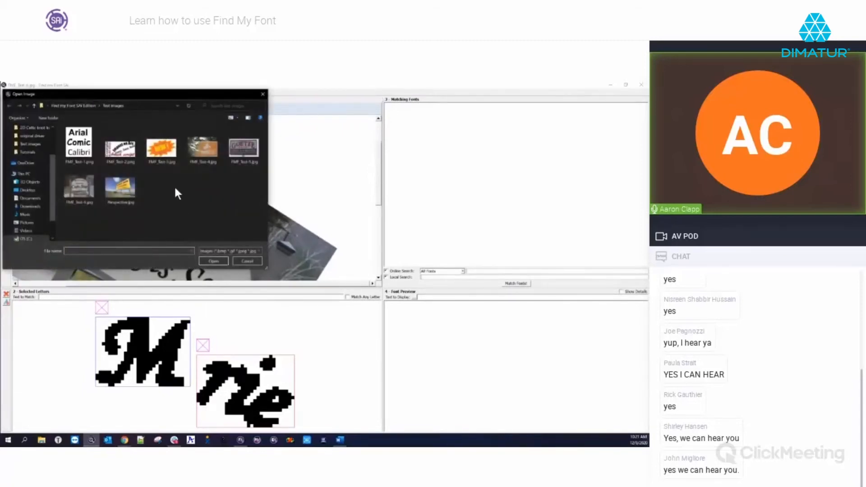
pyautogui.click(83, 146)
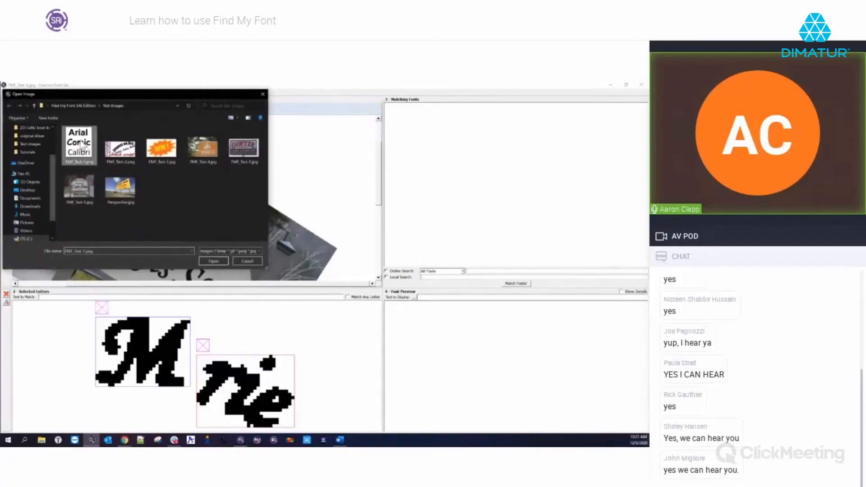
pyautogui.click(218, 261)
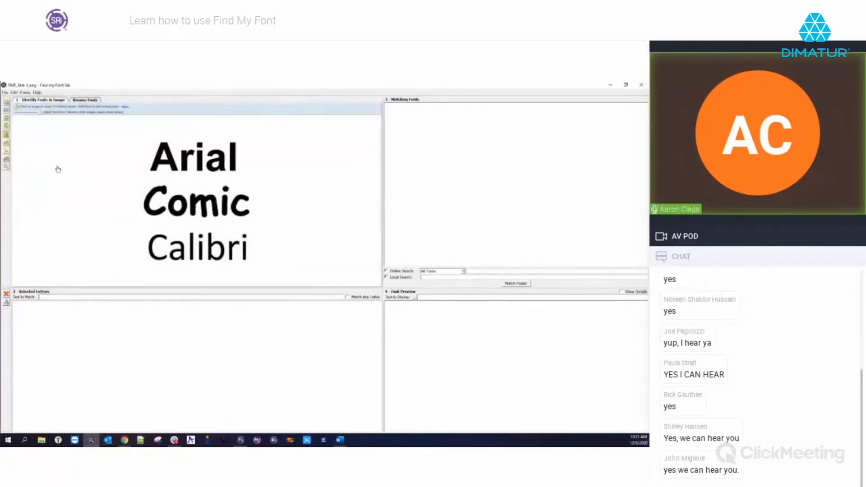
# Select the first i in "Calibri" and the i in "Comic", attaching each letter's dot to its stem.
pyautogui.click(201, 256)
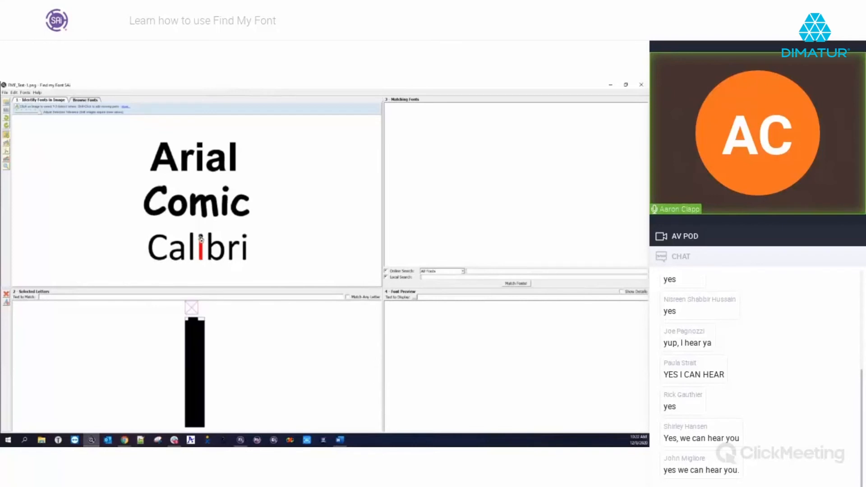
pyautogui.keyDown('ctrl'); pyautogui.click(201, 237); pyautogui.keyUp('ctrl')
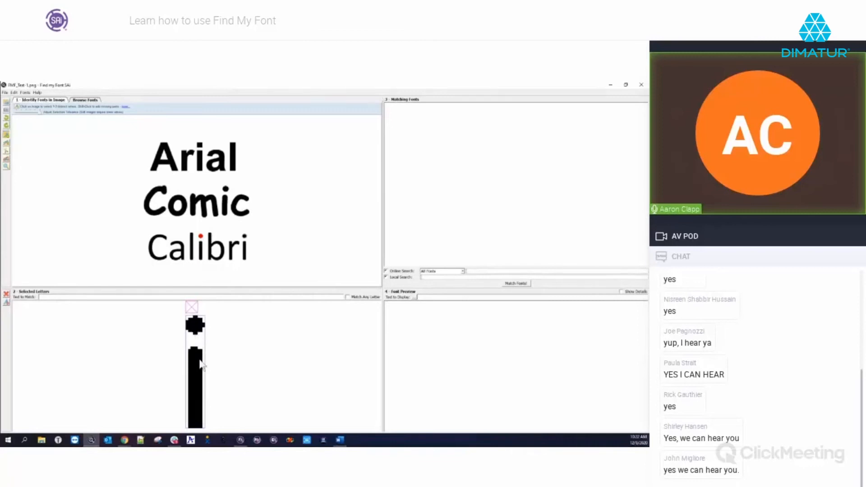
pyautogui.click(226, 211)
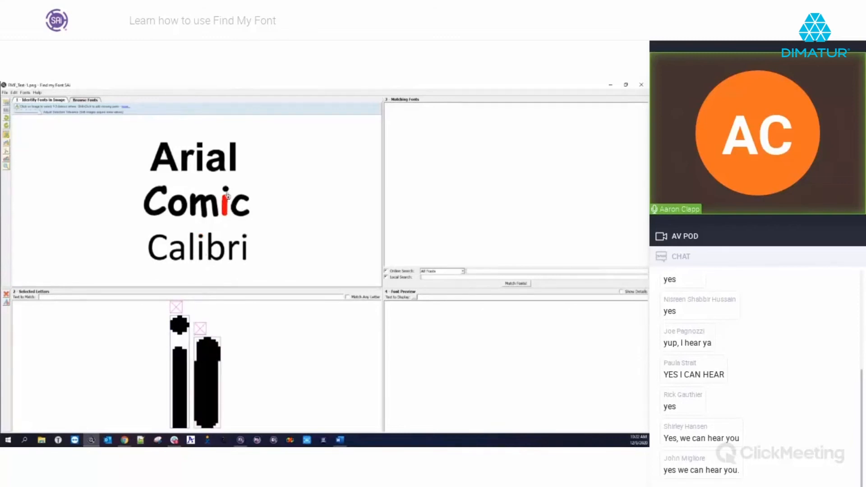
pyautogui.keyDown('shift'); pyautogui.click(225, 190); pyautogui.keyUp('shift')
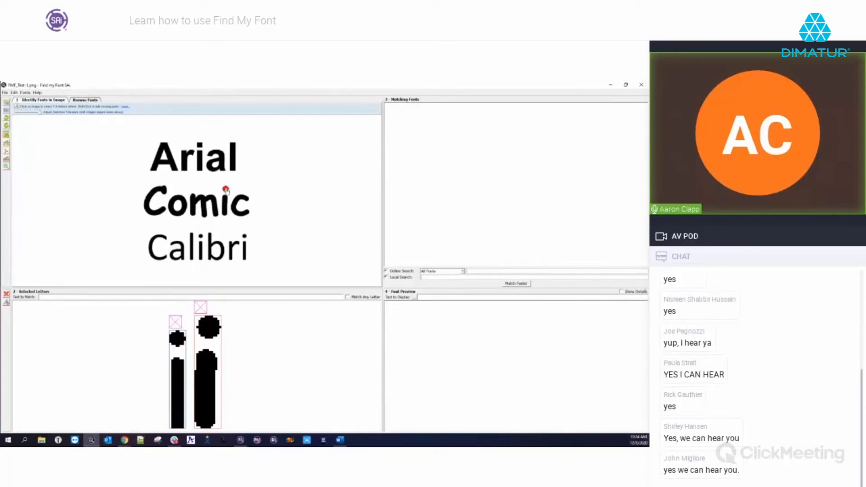
pyautogui.scroll(3, 201, 192)
pyautogui.scroll(1, 216, 208)
pyautogui.scroll(-4, 203, 210)
pyautogui.scroll(4, 147, 135)
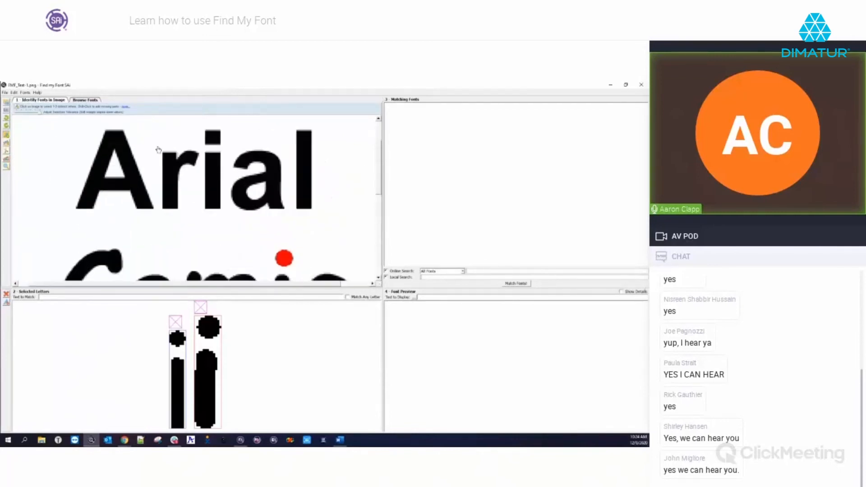
pyautogui.scroll(-4, 157, 151)
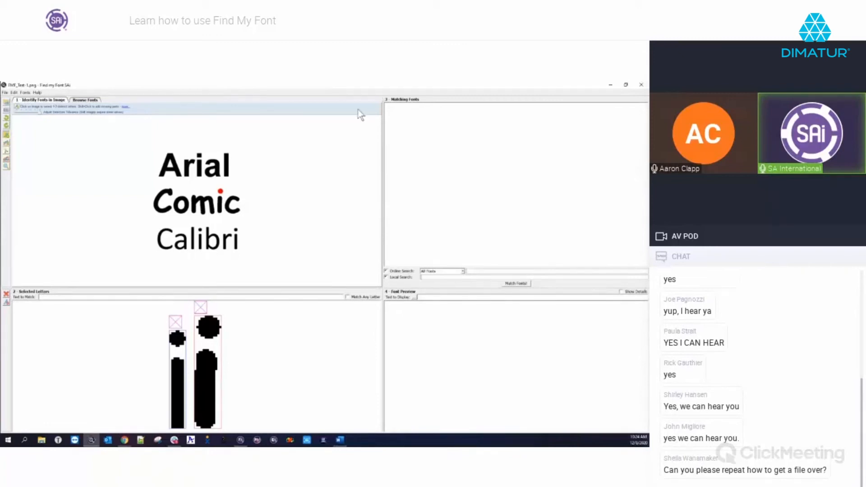
# Browse the Desktop folder for an image file to open and leave without choosing one.
pyautogui.click(6, 103)
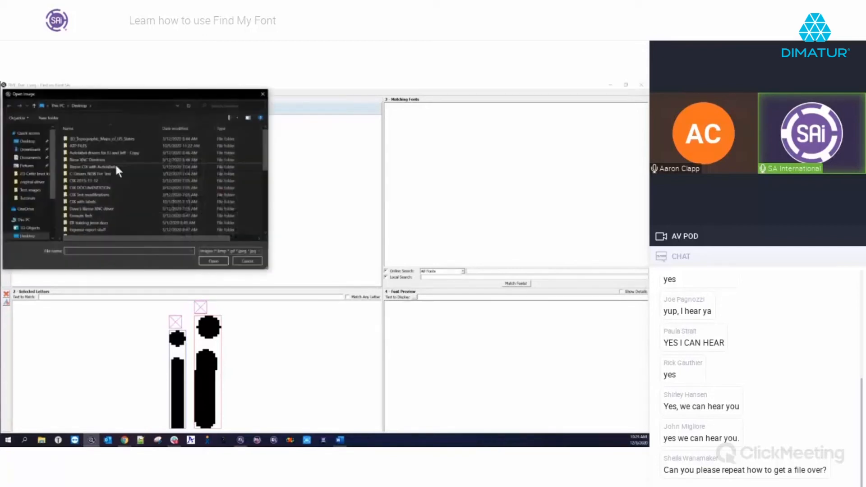
pyautogui.scroll(-6, 102, 189)
pyautogui.scroll(-1, 96, 187)
pyautogui.click(245, 261)
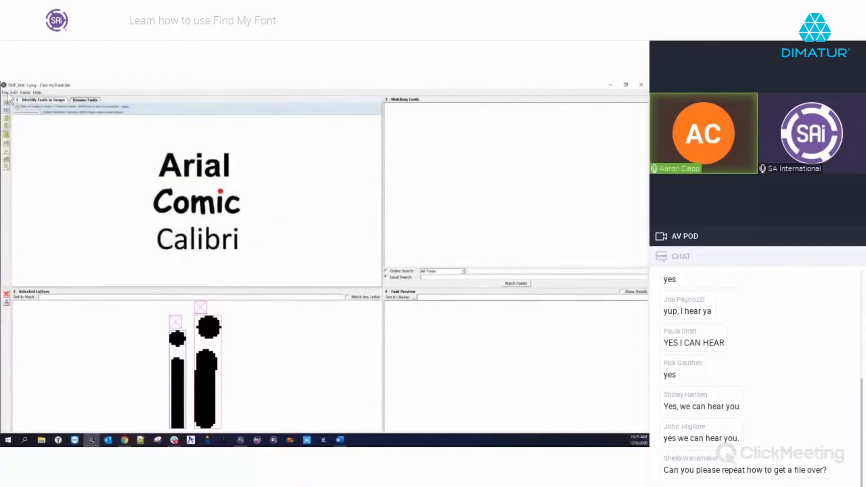
# View the supplied test images available for opening and leave without choosing one.
pyautogui.click(5, 92)
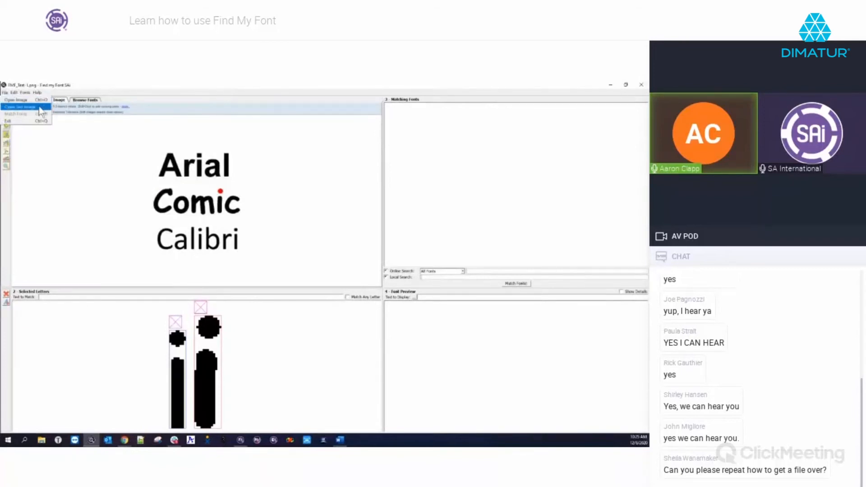
pyautogui.click(27, 108)
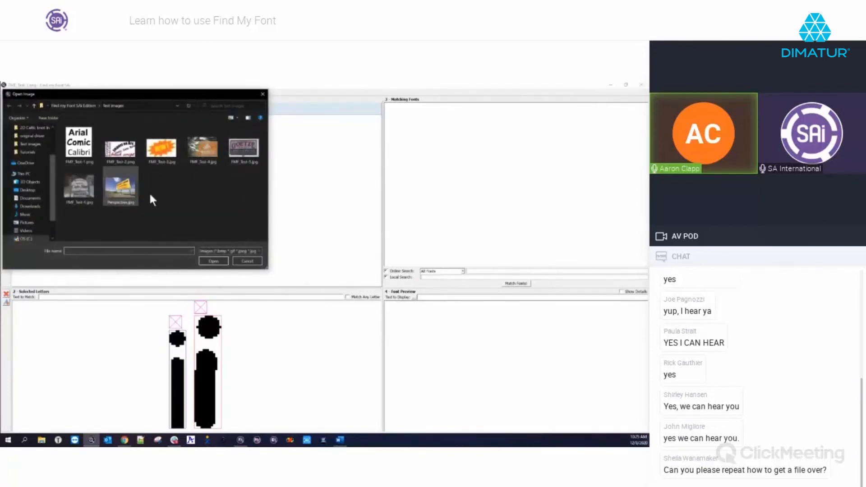
pyautogui.click(247, 263)
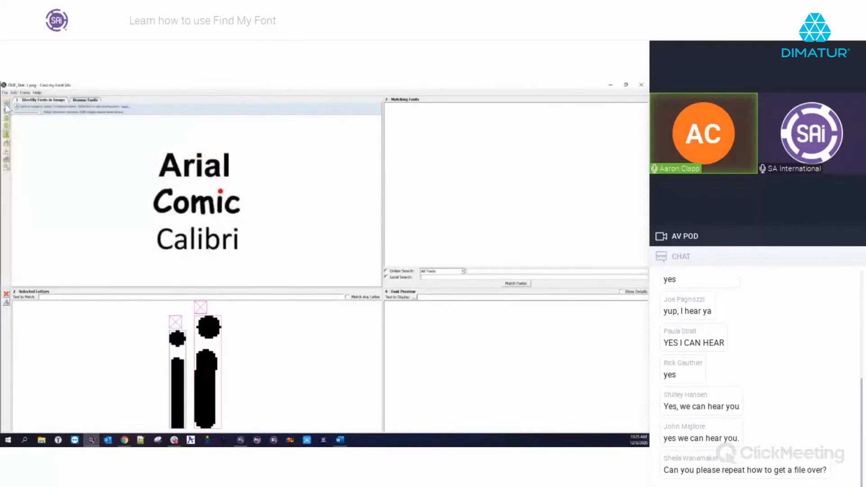
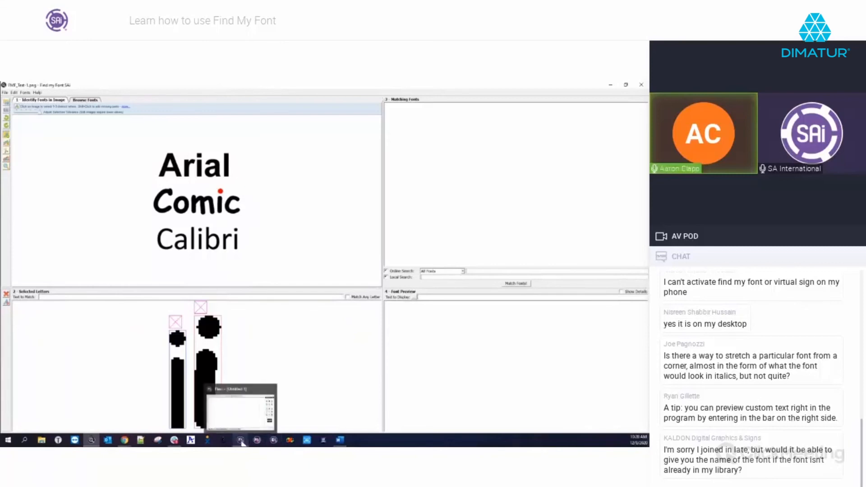
# Switch to Flexi and add the text "TEST" to the blank page.
pyautogui.click(243, 442)
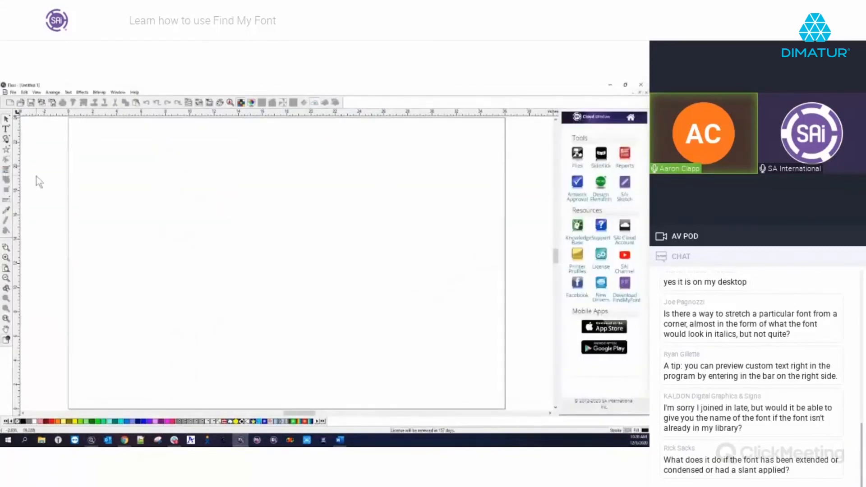
pyautogui.click(6, 130)
pyautogui.click(234, 234)
pyautogui.write('TEST')
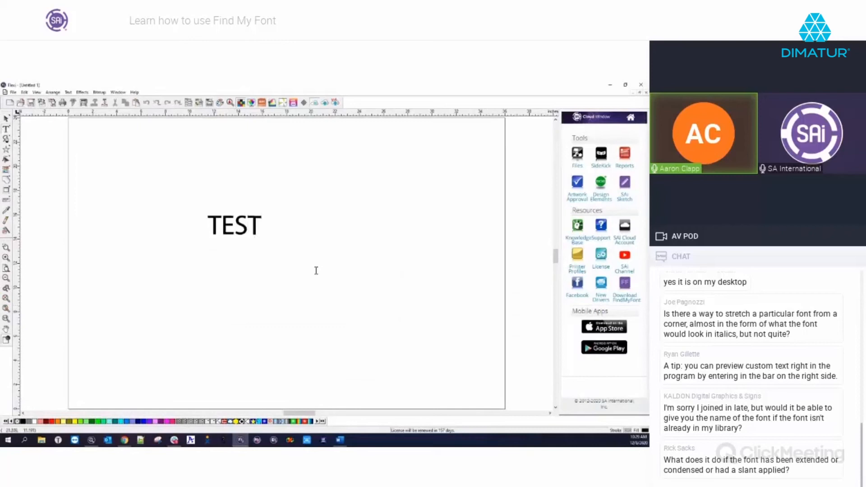
# Slant the "TEST" text to a value of 20 in its DesignCentral text properties.
pyautogui.click(6, 119)
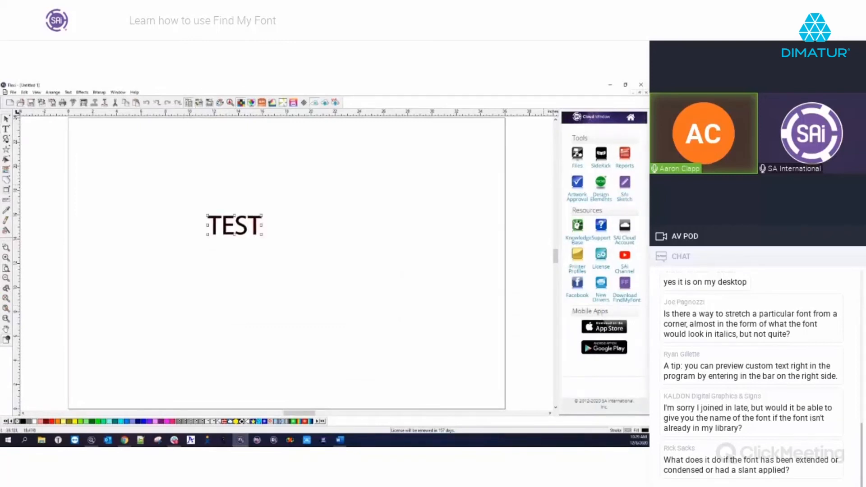
pyautogui.moveTo(649, 111); pyautogui.dragTo(501, 129)
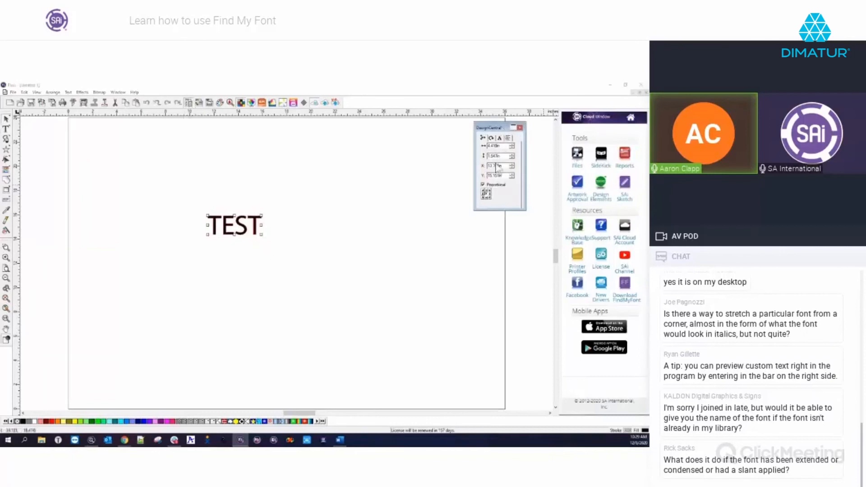
pyautogui.click(499, 138)
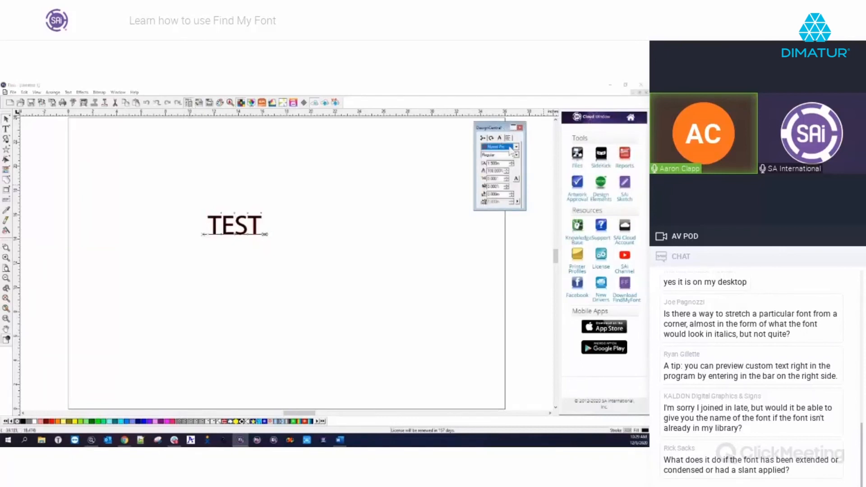
pyautogui.click(507, 178)
pyautogui.click(507, 177)
pyautogui.click(507, 178)
pyautogui.click(507, 178)
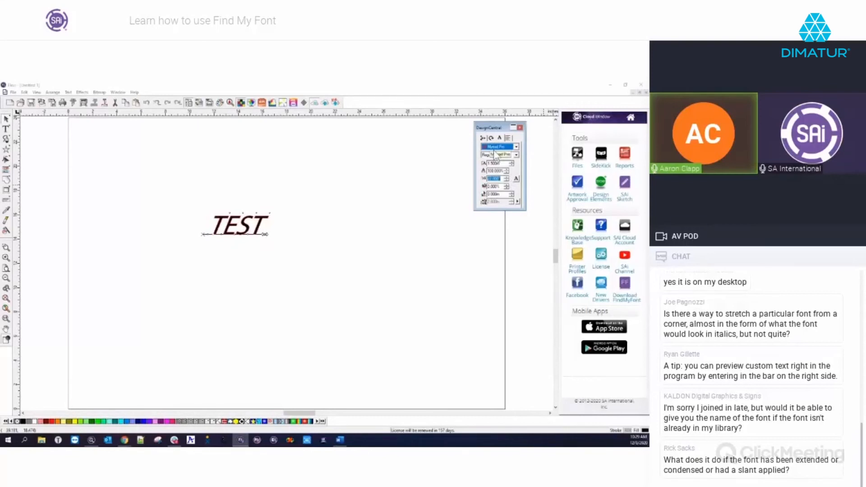
# Review the font styles available for the "TEST" text, keep Regular, and open its slant value for editing.
pyautogui.click(517, 155)
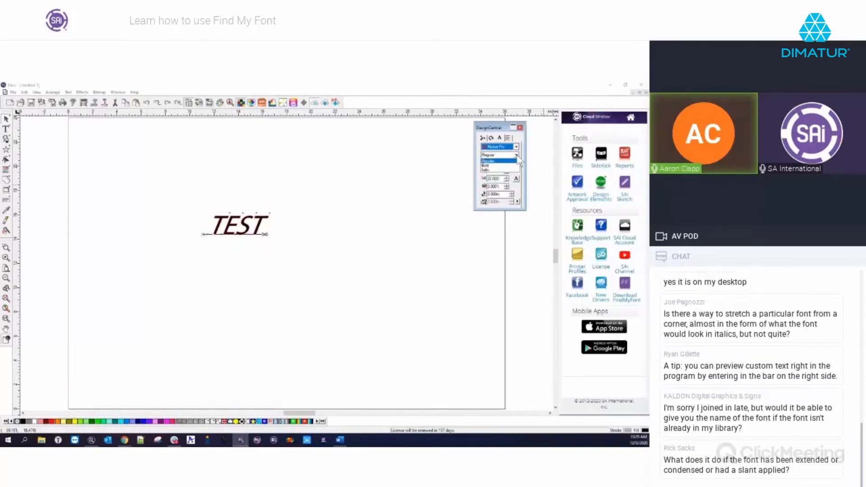
pyautogui.click(517, 162)
pyautogui.doubleClick(501, 179)
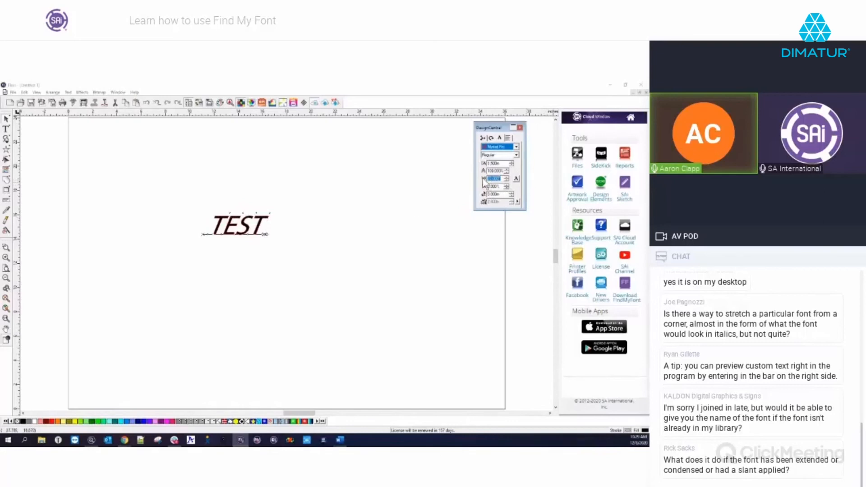
# Set the slant of the "TEST" text to 0 and switch back to Find my Font.
pyautogui.write('0')
pyautogui.press('Tab')
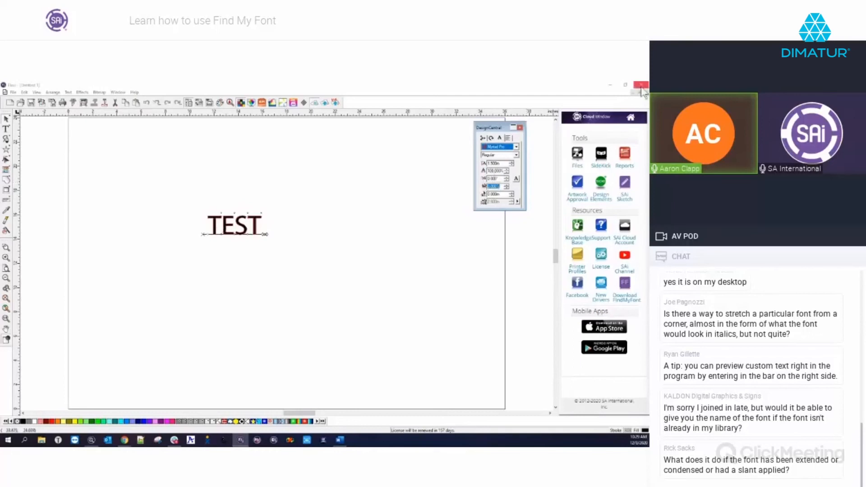
pyautogui.click(610, 86)
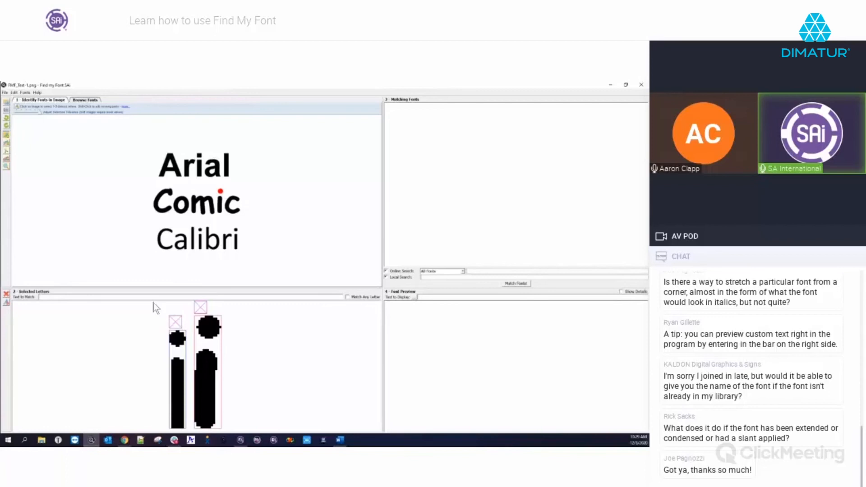
# Clear the two selected i shapes and select every letter of the word "Comic", including the dot of the i.
pyautogui.click(202, 310)
pyautogui.click(191, 308)
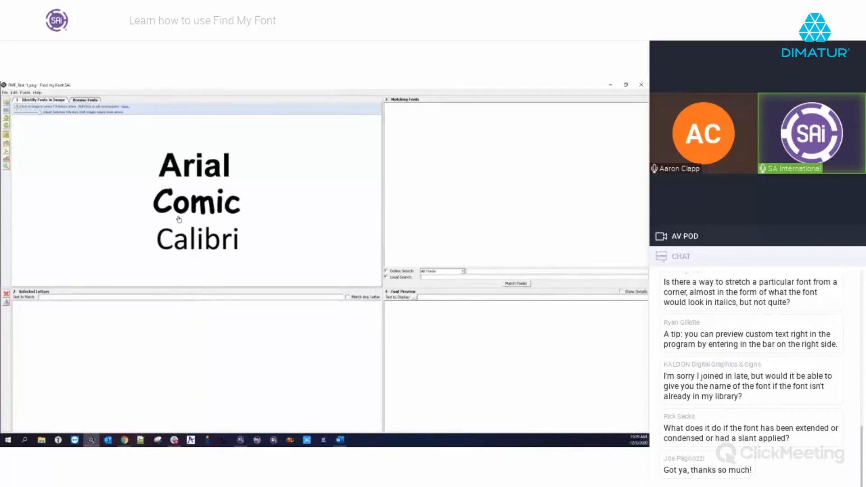
pyautogui.click(156, 204)
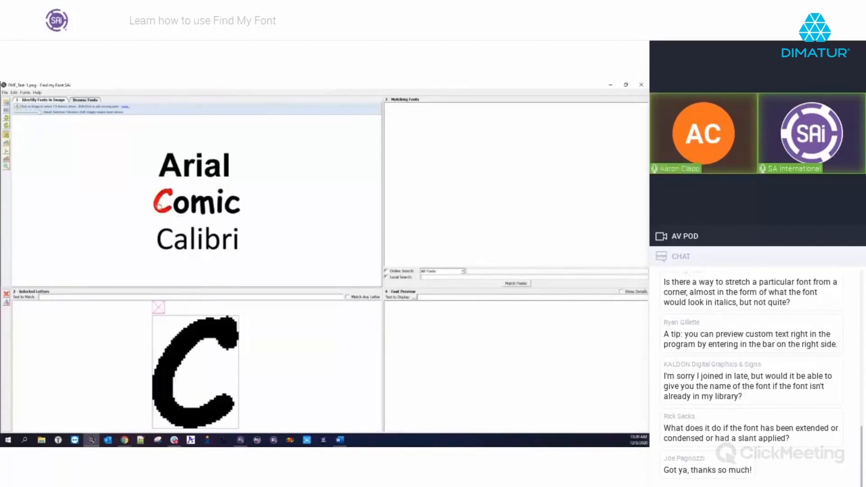
pyautogui.click(181, 206)
pyautogui.click(202, 206)
pyautogui.click(220, 204)
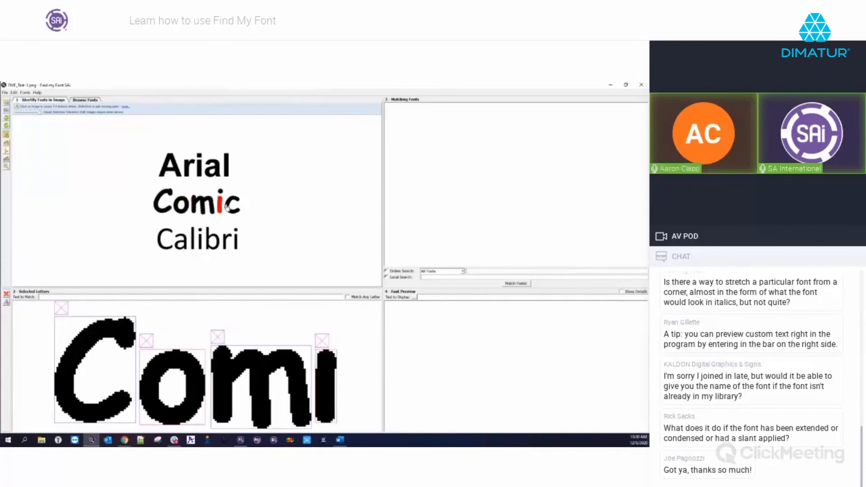
pyautogui.click(221, 192)
pyautogui.click(228, 208)
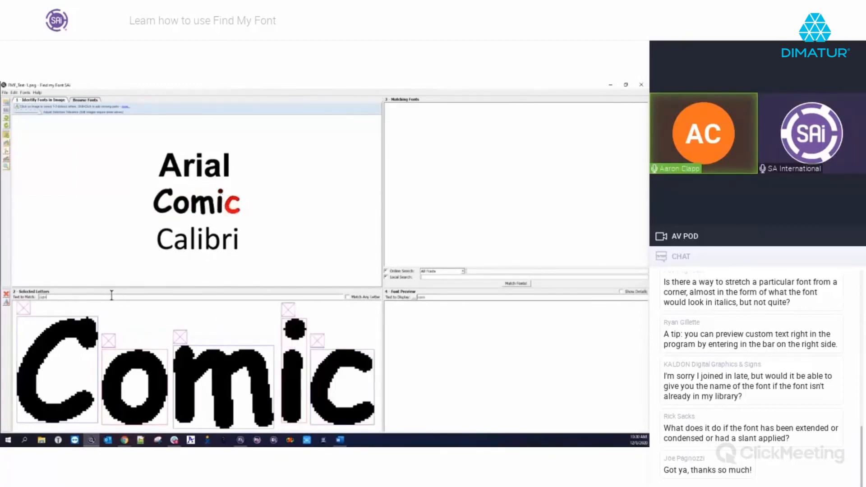
# Enter "Comic" as the text to match and search for matching fonts.
pyautogui.press('BackSpace')
pyautogui.press('BackSpace')
pyautogui.press('BackSpace')
pyautogui.press('BackSpace')
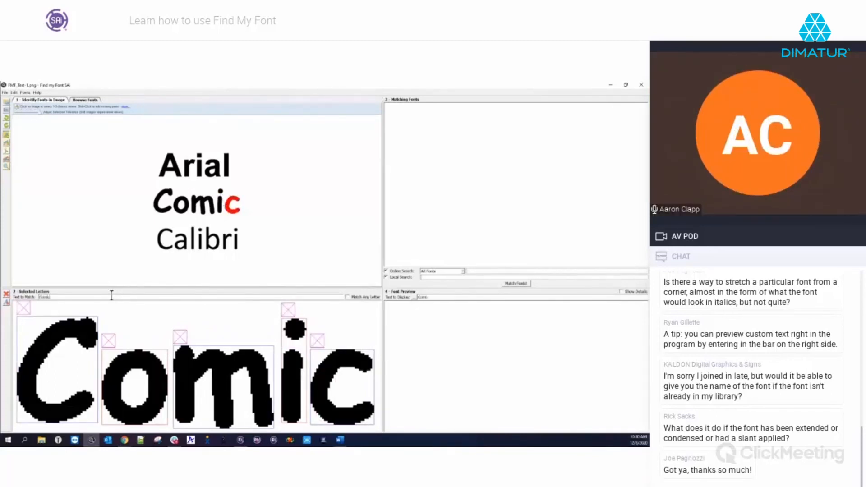
pyautogui.press('Return')
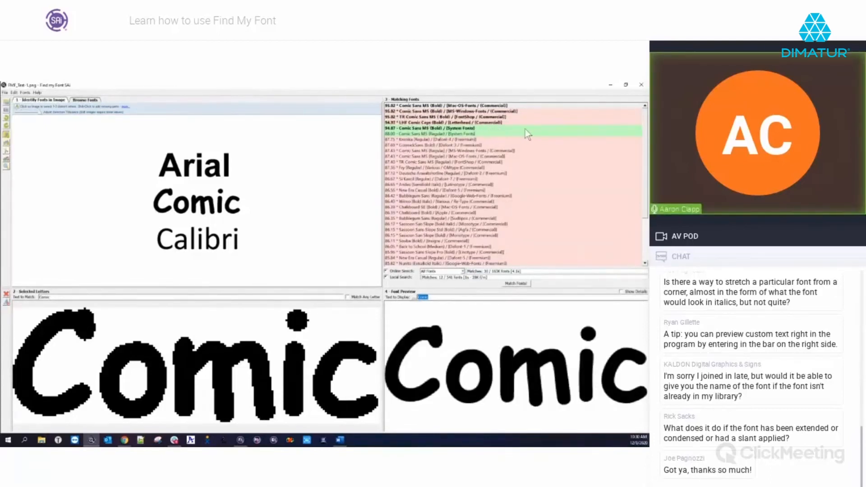
# Preview the bold and regular Comic Sans MS system matches, view the top match's online font page, and return to Find my Font.
pyautogui.click(486, 130)
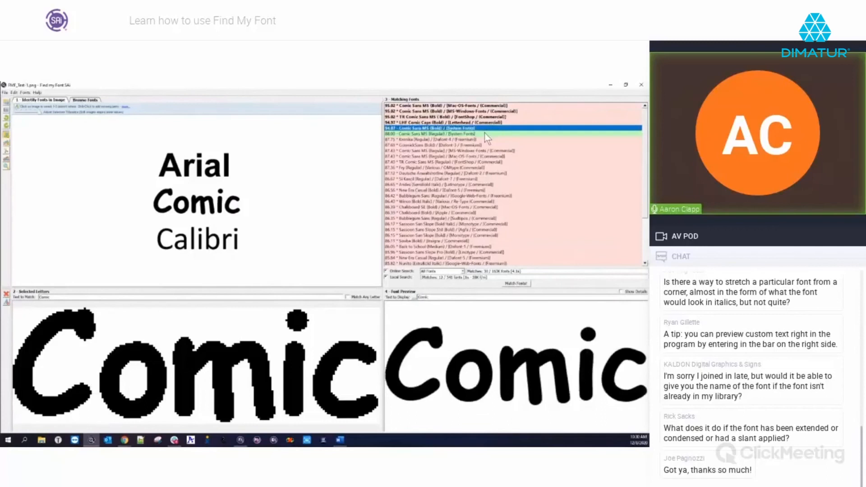
pyautogui.click(484, 133)
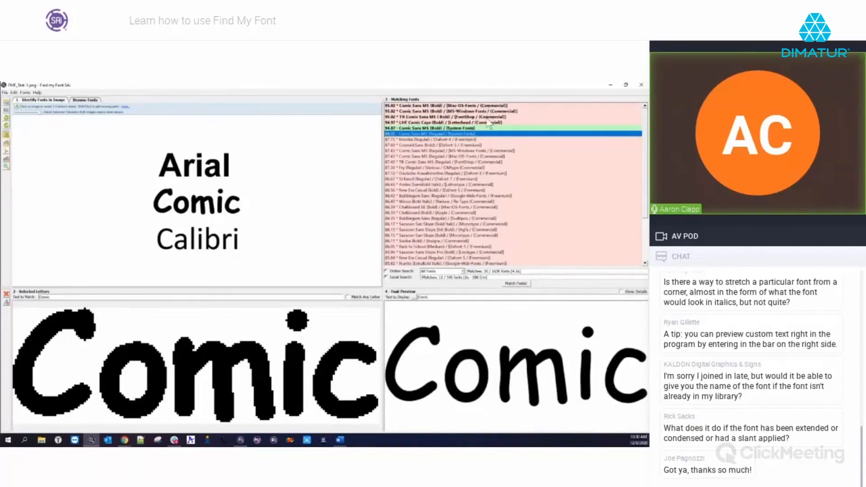
pyautogui.doubleClick(439, 106)
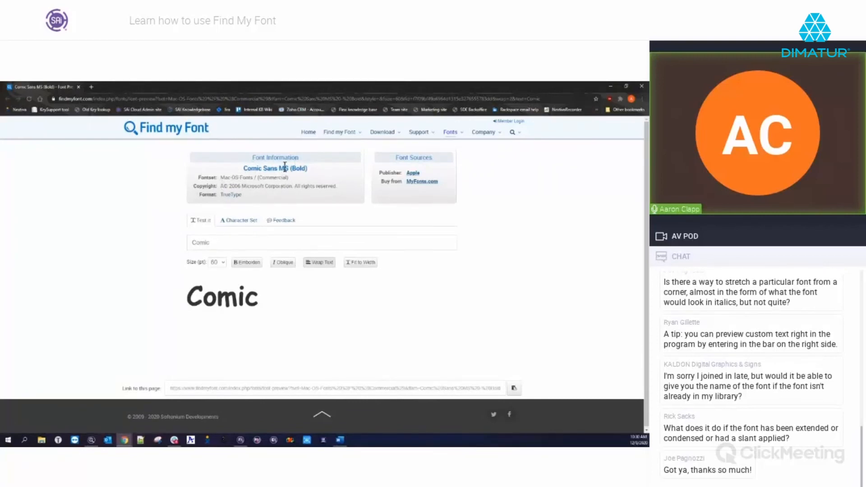
pyautogui.click(611, 86)
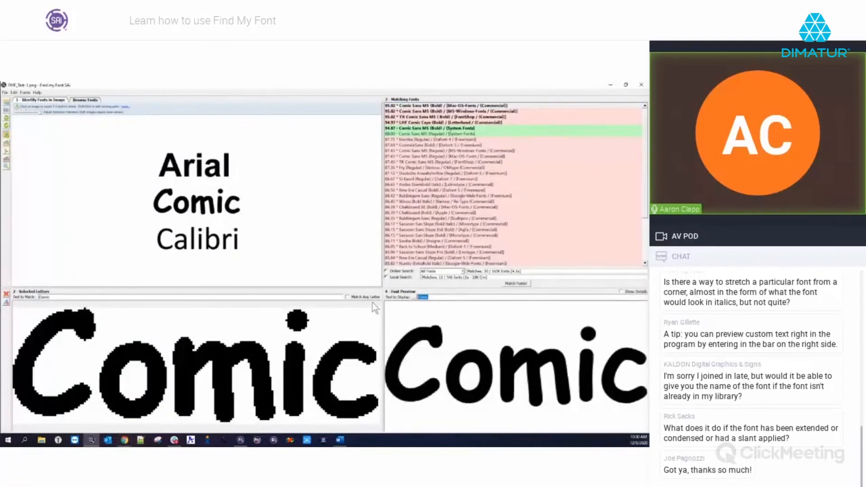
# Set the font preview's display text to "Flexi software" and select that text.
pyautogui.write('Flexi software')
pyautogui.press('Return')
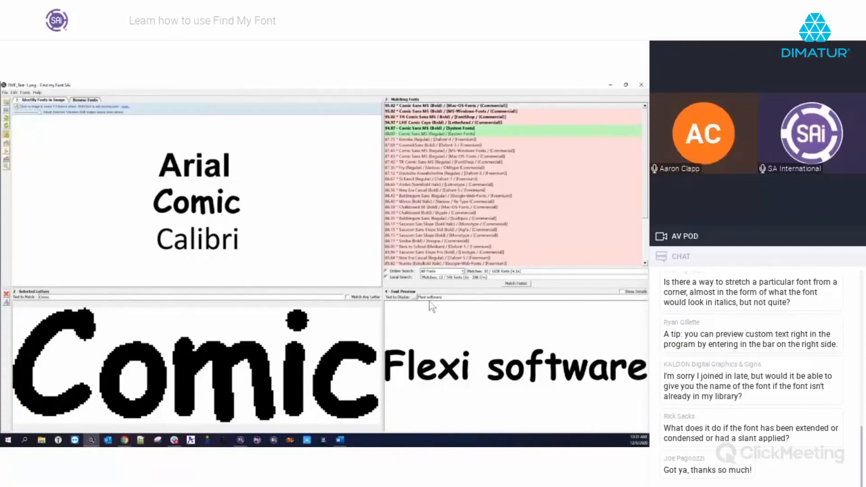
pyautogui.moveTo(448, 297); pyautogui.dragTo(389, 298)
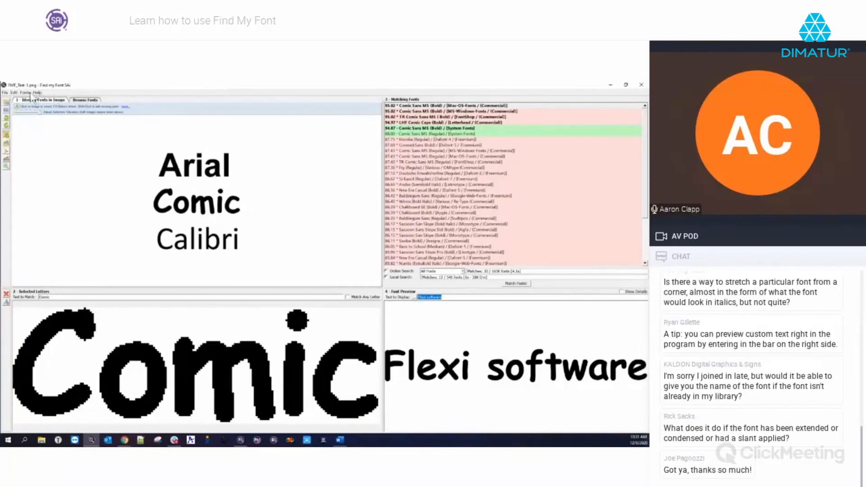
# Open the second test image, FMF_Test 2.png, for font identification.
pyautogui.click(5, 93)
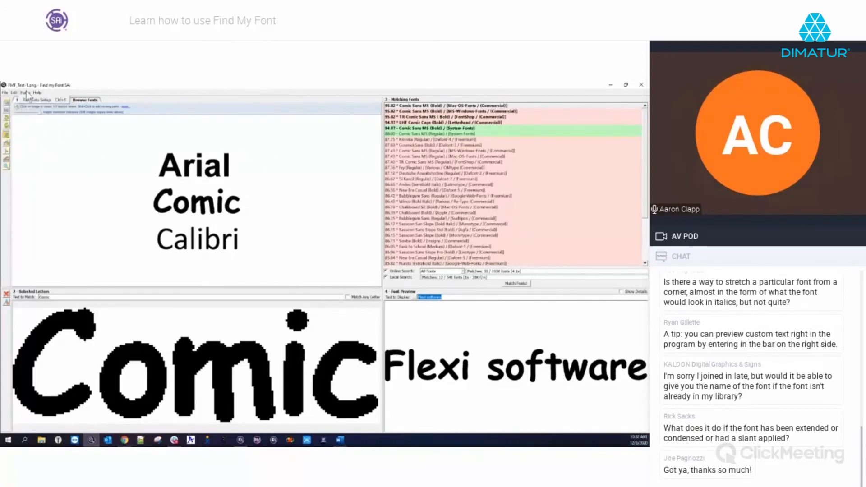
pyautogui.click(26, 93)
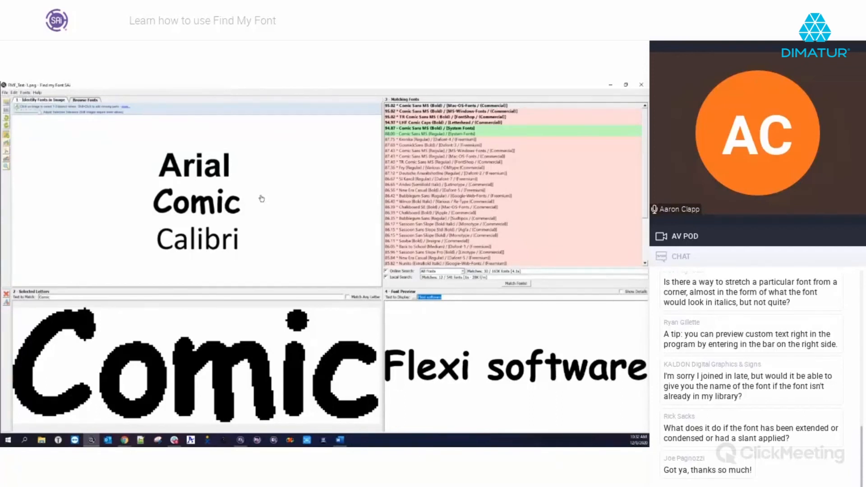
pyautogui.click(5, 92)
pyautogui.click(7, 102)
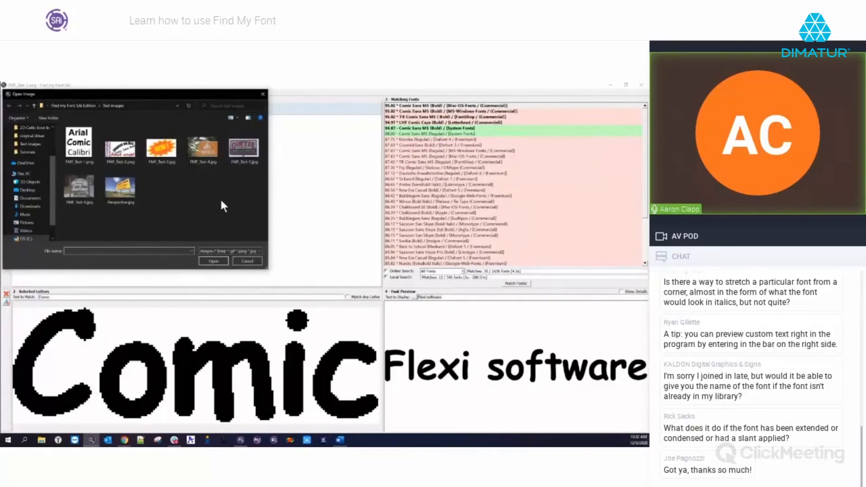
pyautogui.click(112, 154)
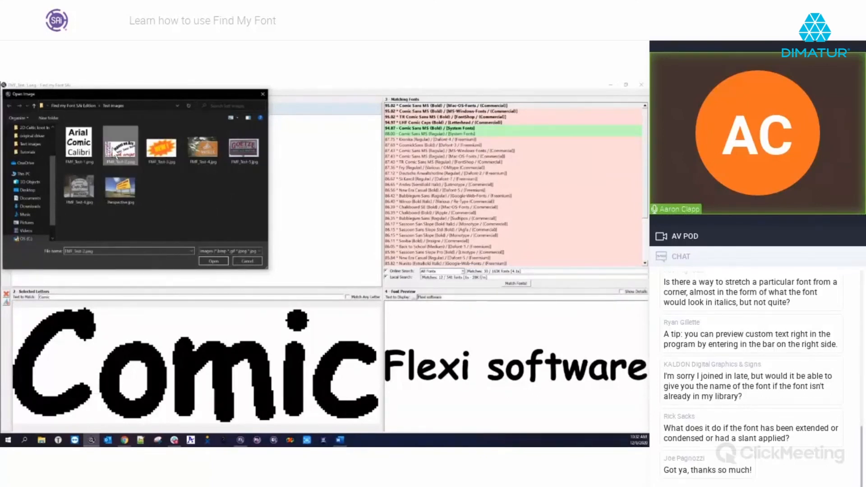
pyautogui.click(214, 261)
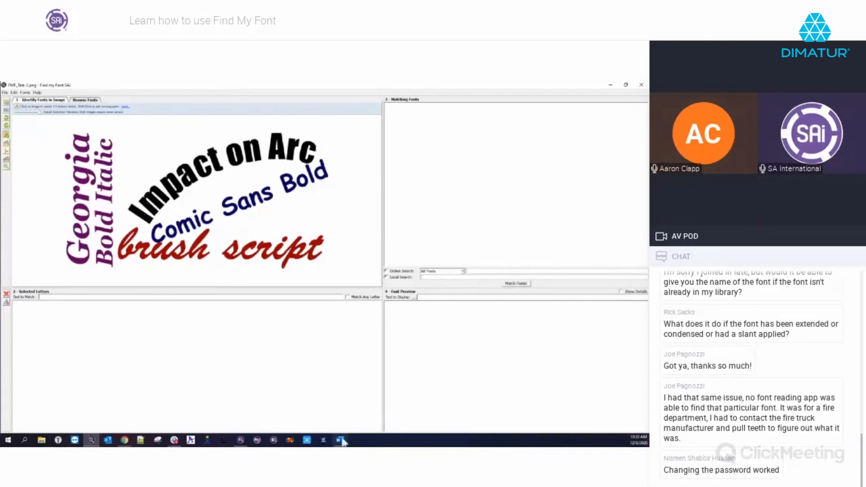
# Switch to Flexi and change the font of the "TEST" text to Oswald.
pyautogui.click(241, 440)
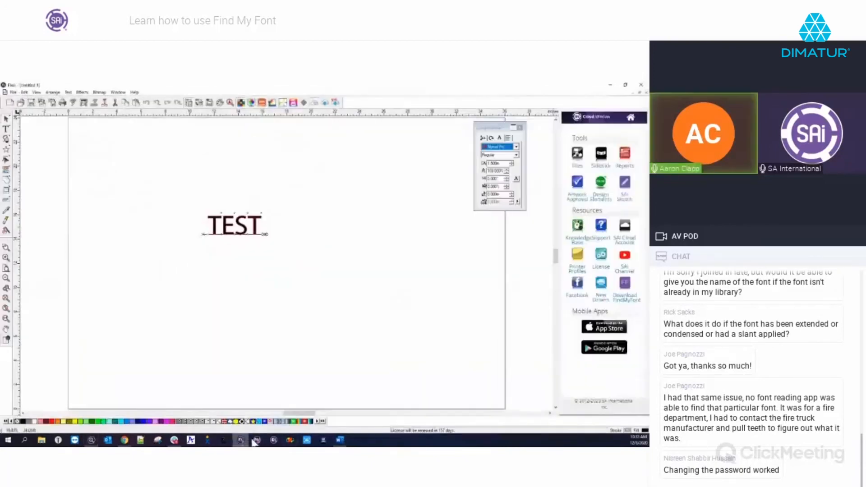
pyautogui.click(517, 147)
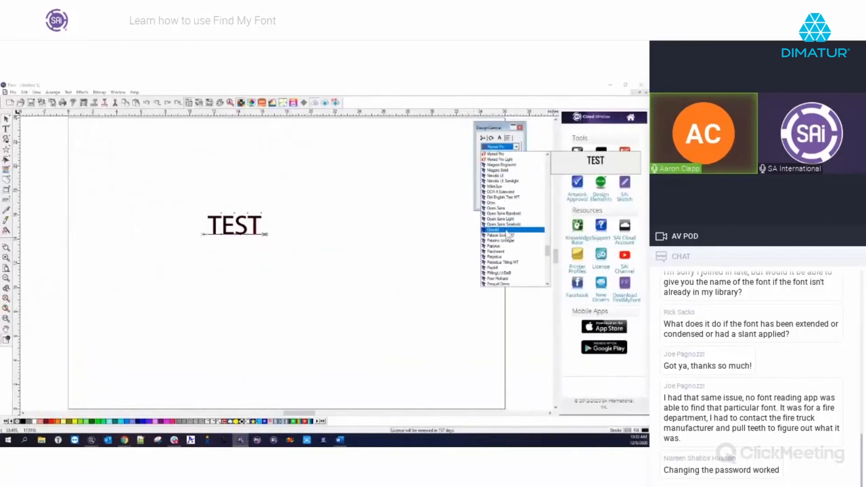
pyautogui.click(509, 230)
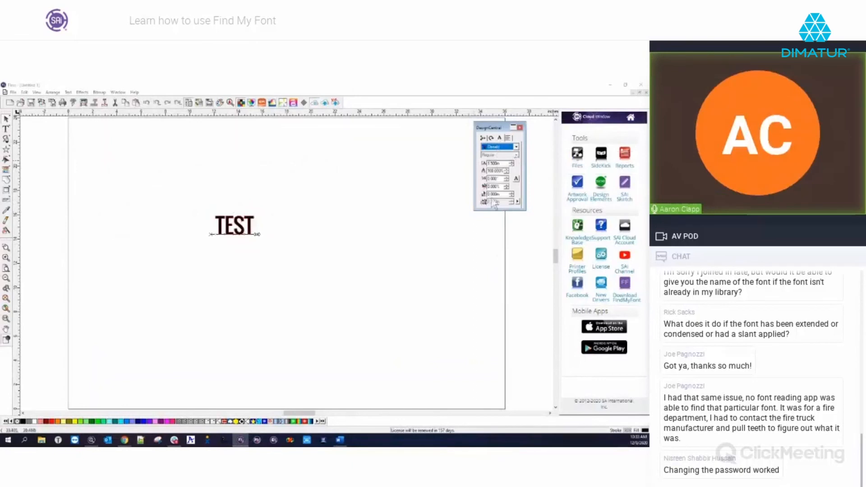
# Increase the slant of the Oswald "TEST" text and switch back to Find my Font.
pyautogui.click(506, 177)
pyautogui.click(507, 177)
pyautogui.click(507, 177)
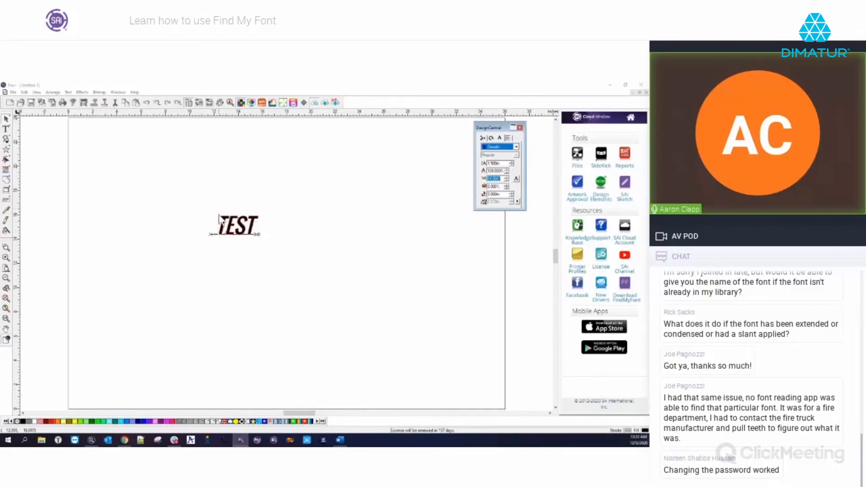
pyautogui.click(611, 85)
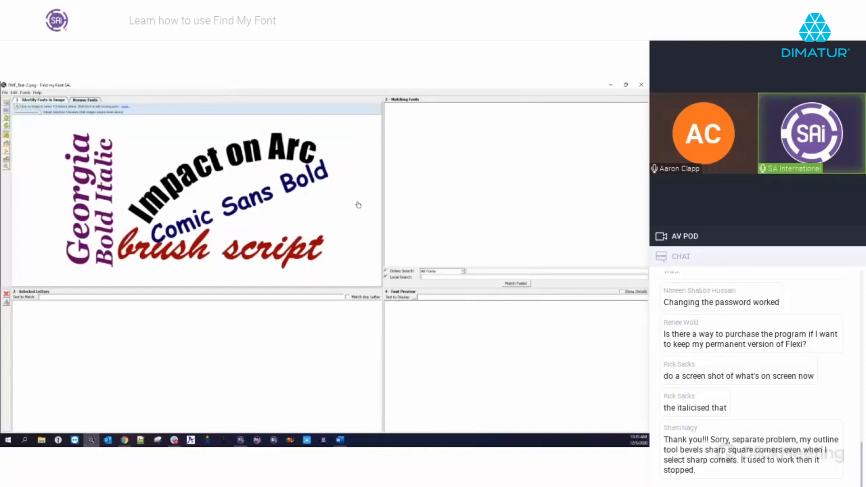
# Return to Flexi and reset the slant of the Oswald "TEST" text to 0.
pyautogui.click(240, 441)
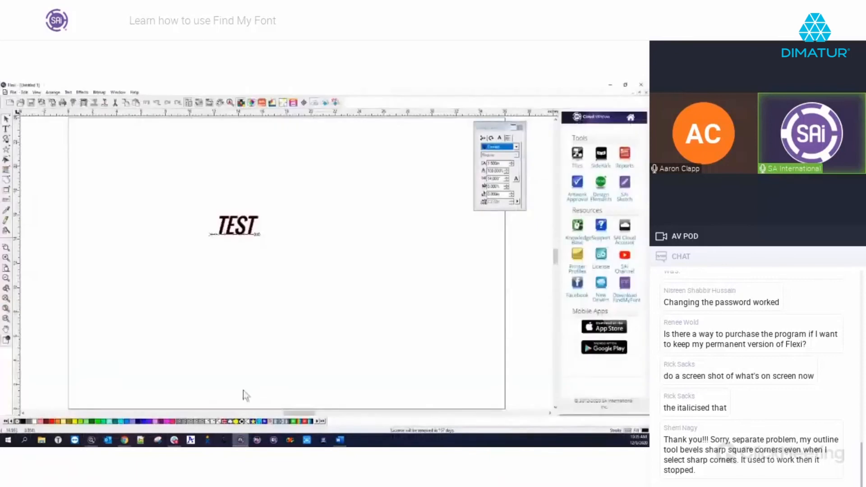
pyautogui.doubleClick(494, 178)
pyautogui.write('0')
pyautogui.press('Tab')
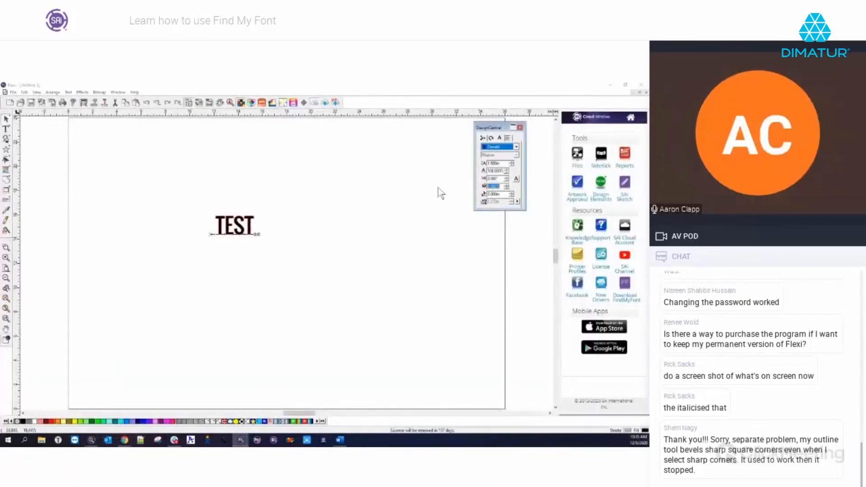
# Select the "TEST" text, start an Outline effect on it, and reduce the outline offset to 0.1 in.
pyautogui.click(311, 268)
pyautogui.moveTo(196, 199); pyautogui.dragTo(306, 267)
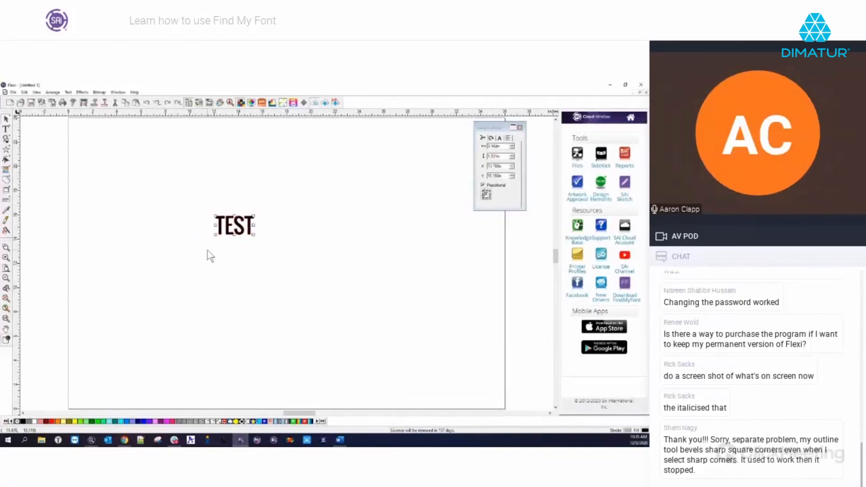
pyautogui.click(6, 190)
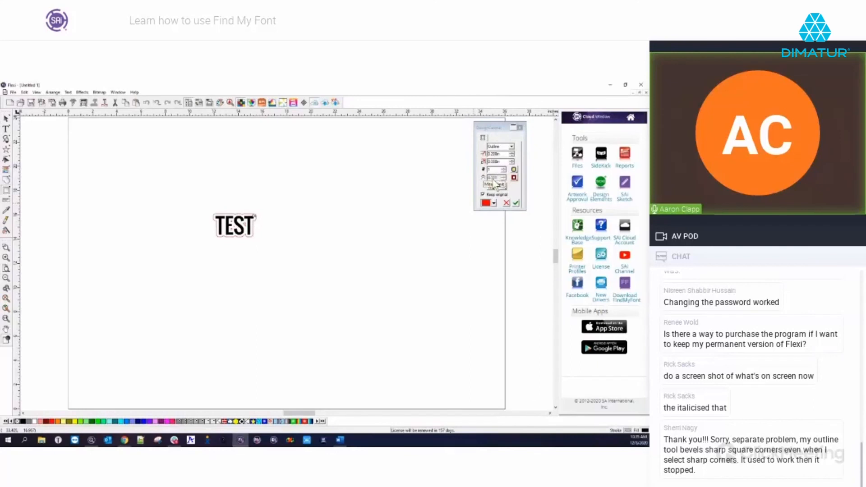
pyautogui.click(512, 156)
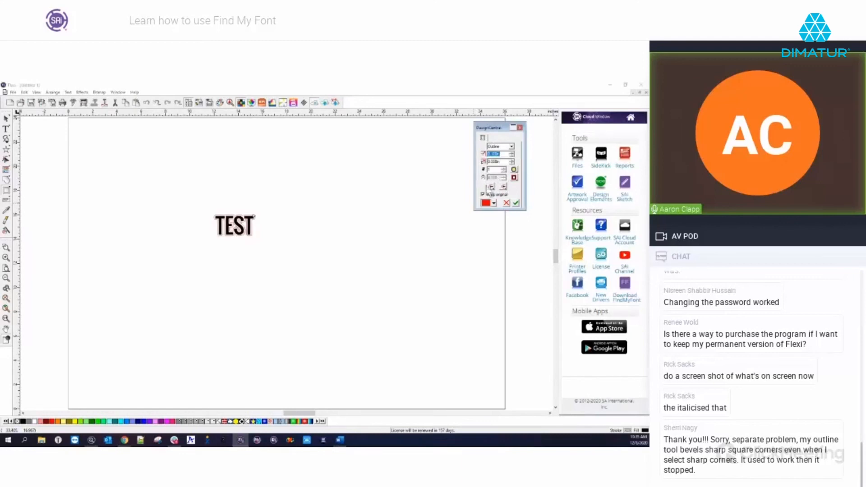
# Try two outlines around the "TEST" text and set the number of outlines back to 1.
pyautogui.click(504, 168)
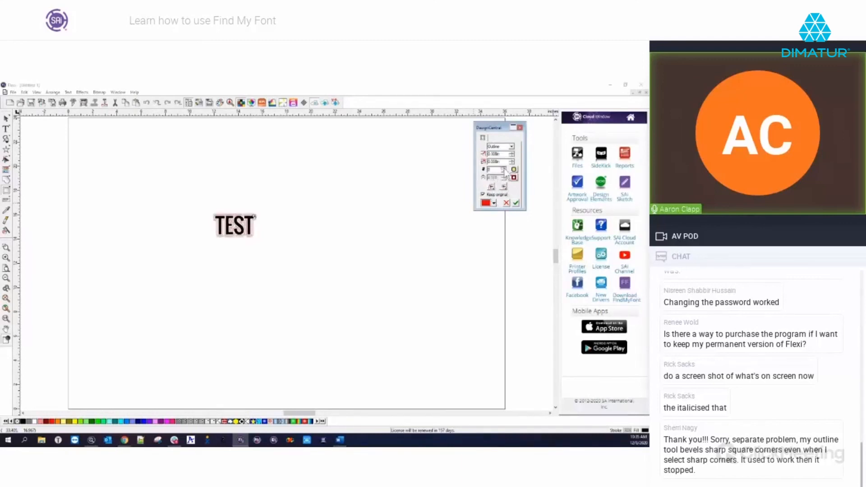
pyautogui.click(504, 171)
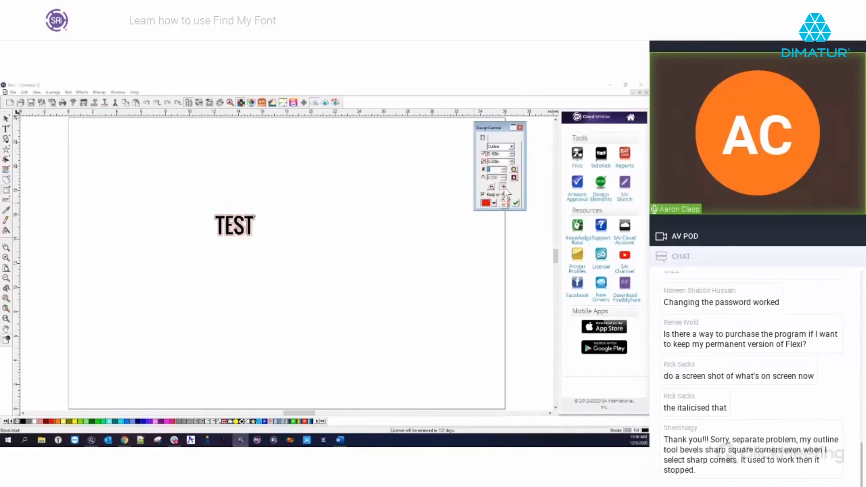
pyautogui.click(489, 170)
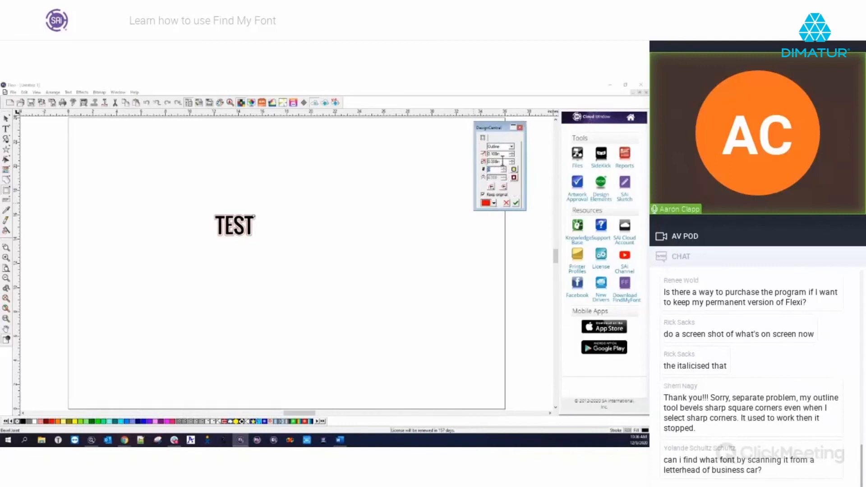
# Raise the outline offset to 0.3 in, keep the Outline type, and toggle keeping the original off and on again.
pyautogui.click(511, 154)
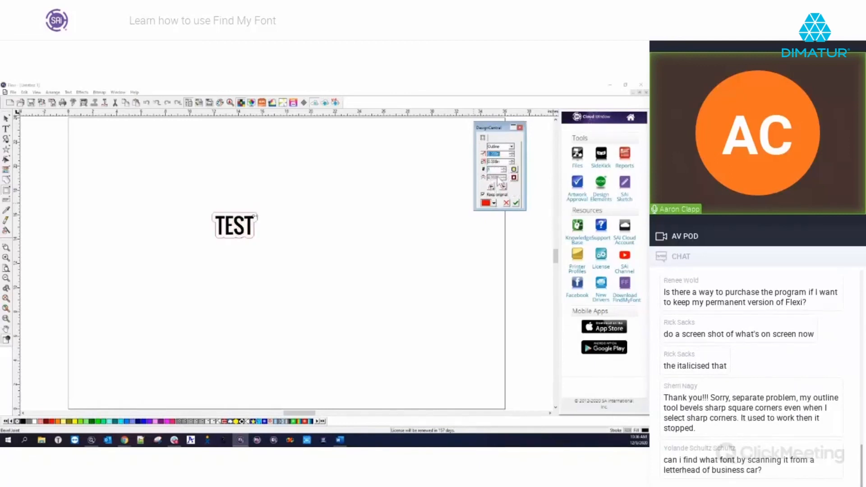
pyautogui.click(512, 147)
pyautogui.click(514, 152)
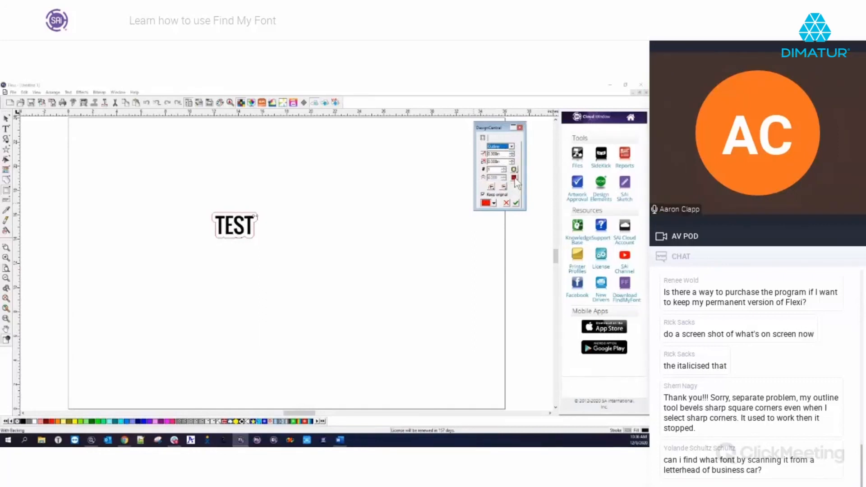
pyautogui.click(497, 195)
pyautogui.click(497, 195)
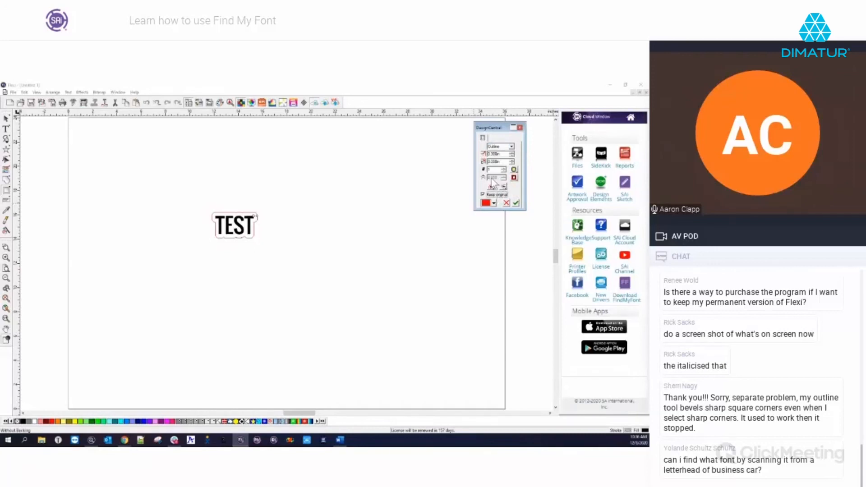
# Try two outlines and a different second offset on the "TEST" text, restore both settings, and close DesignCentral.
pyautogui.click(504, 168)
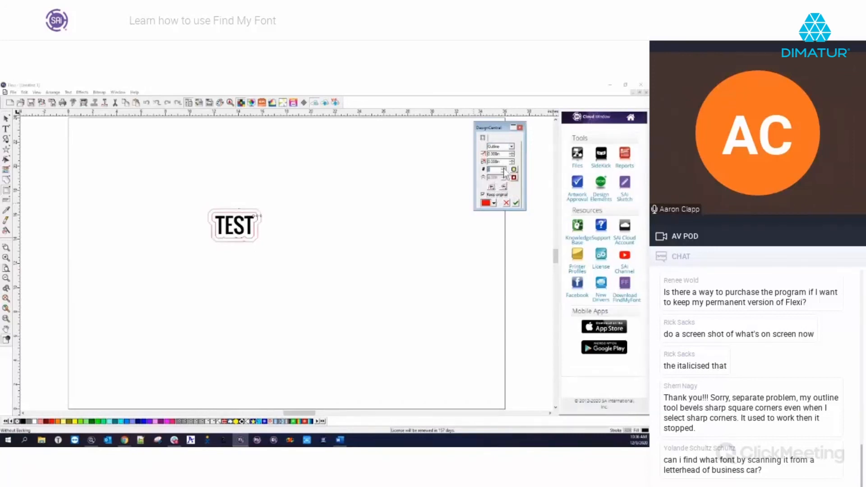
pyautogui.click(504, 172)
pyautogui.click(504, 172)
pyautogui.click(513, 160)
pyautogui.click(512, 160)
pyautogui.click(513, 164)
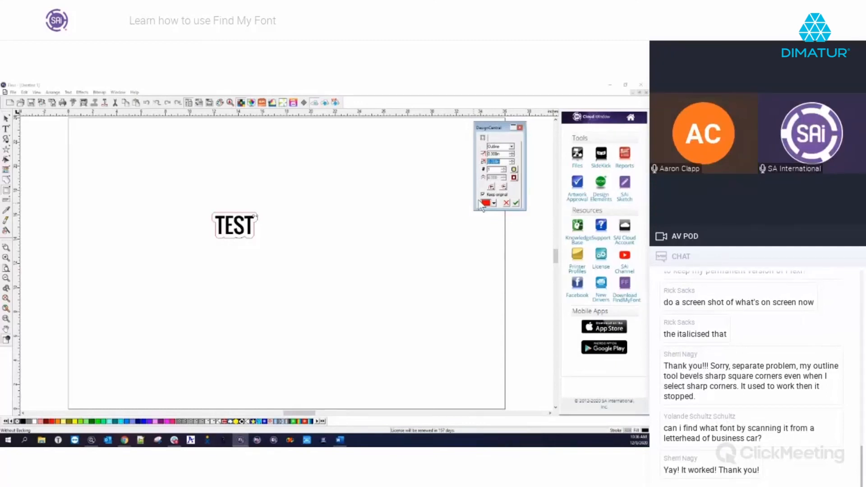
pyautogui.click(520, 129)
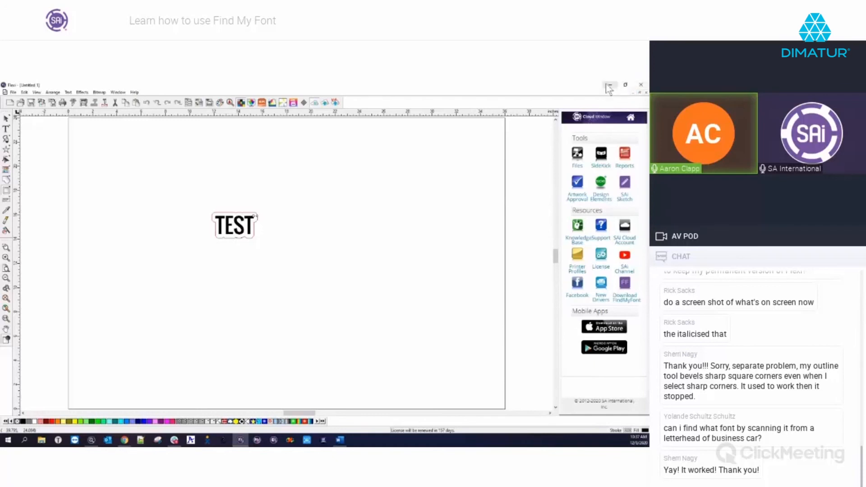
# Switch to Find my Font, examine the image file types offered for opening, and leave without opening an image.
pyautogui.click(610, 85)
pyautogui.click(5, 93)
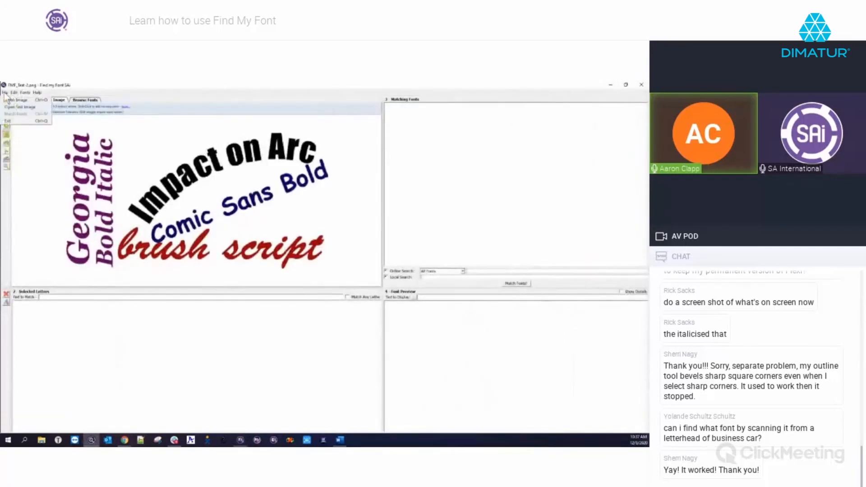
pyautogui.click(9, 101)
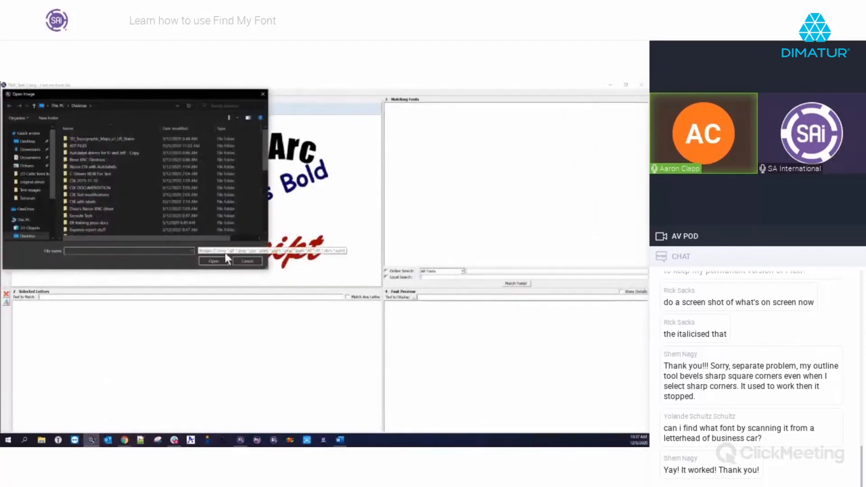
pyautogui.click(251, 251)
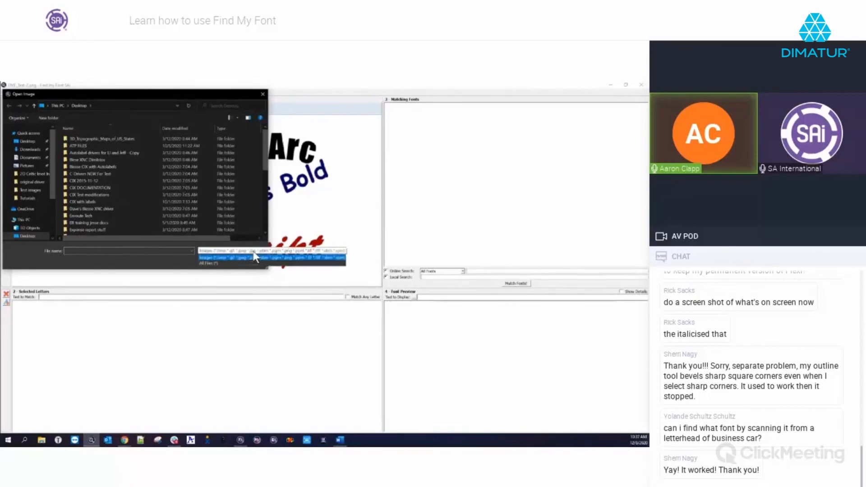
pyautogui.click(255, 257)
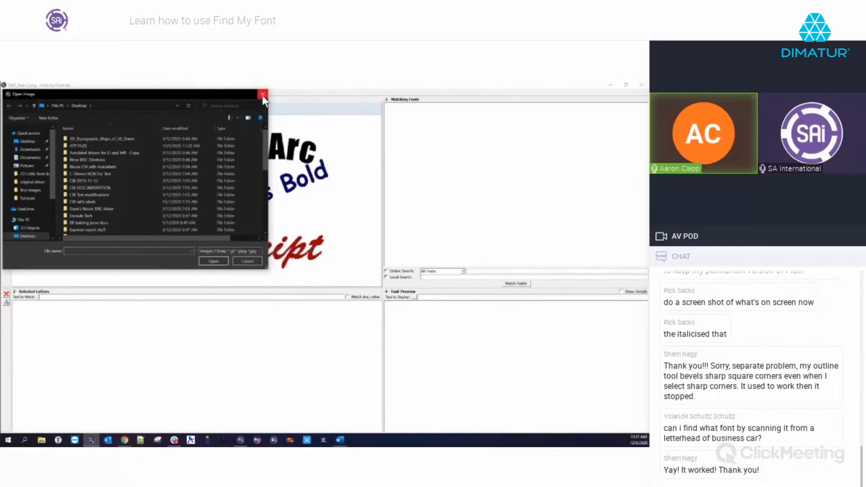
pyautogui.click(263, 96)
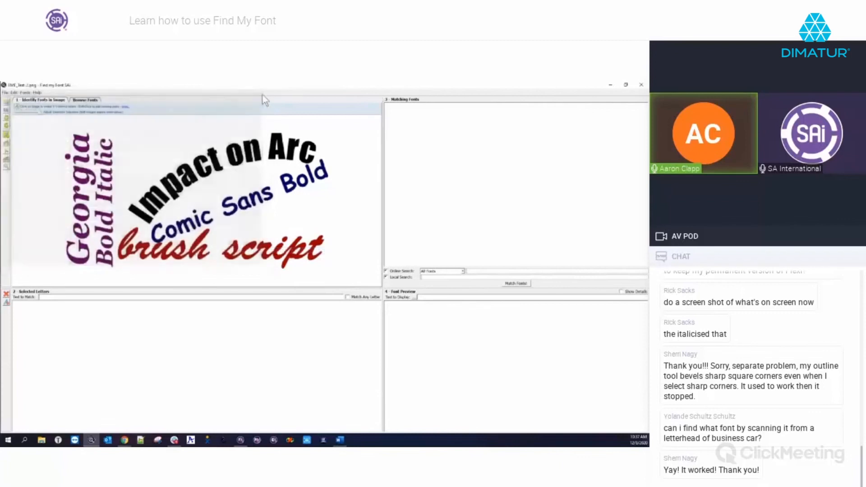